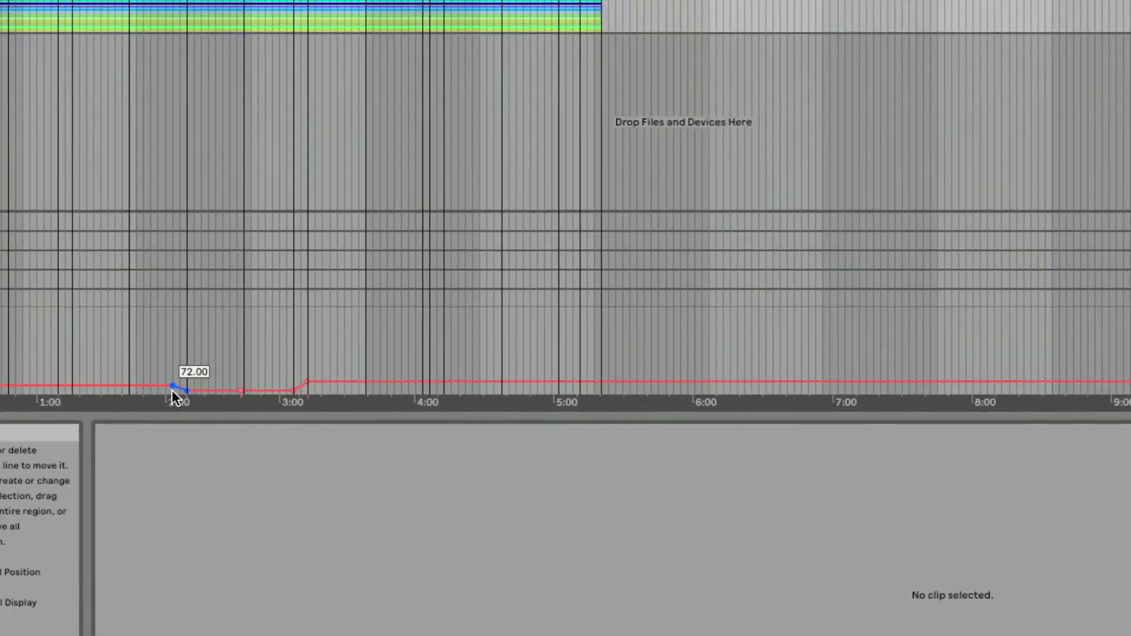
Unfold the STEMS group and the Click Track, and select the STEMS-CLICK clip
mouse_move(183, 391)
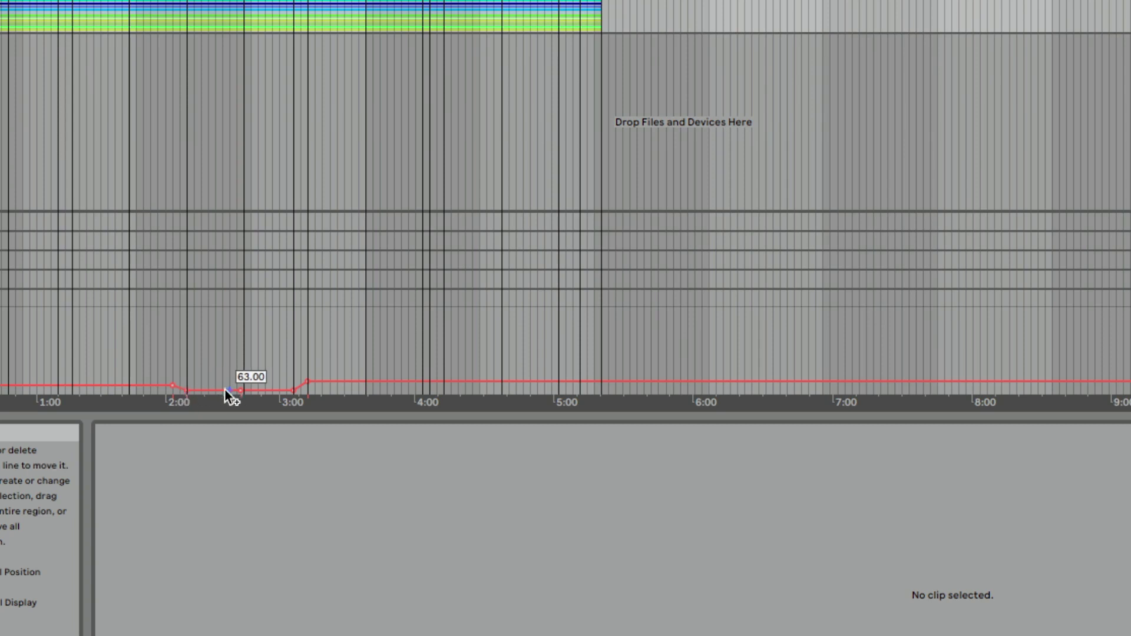
mouse_move(306, 382)
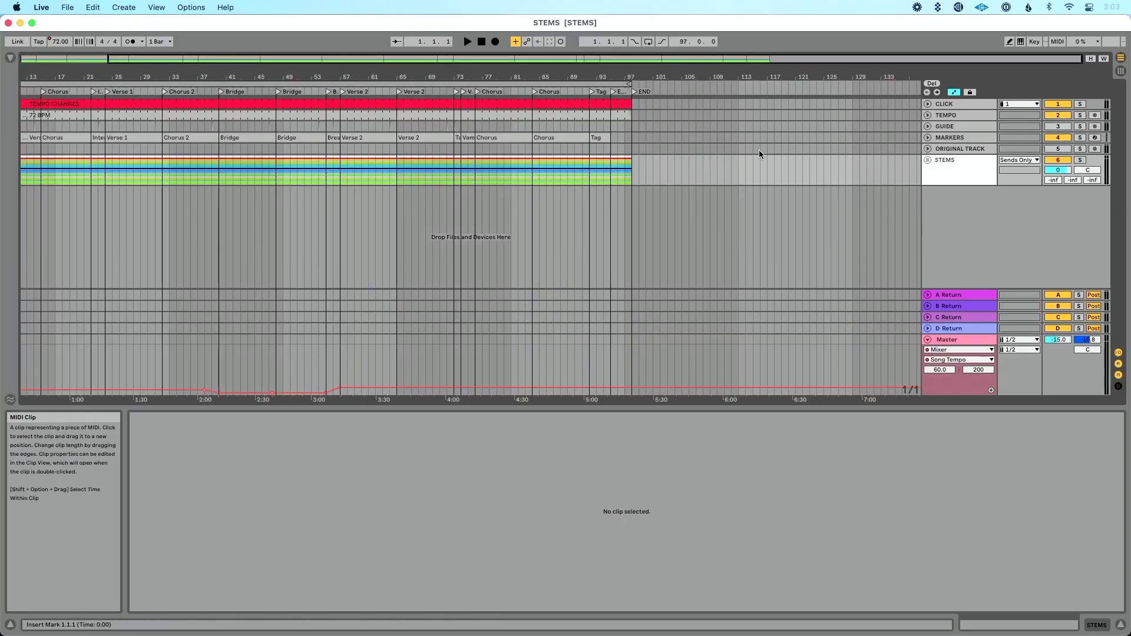
click(927, 161)
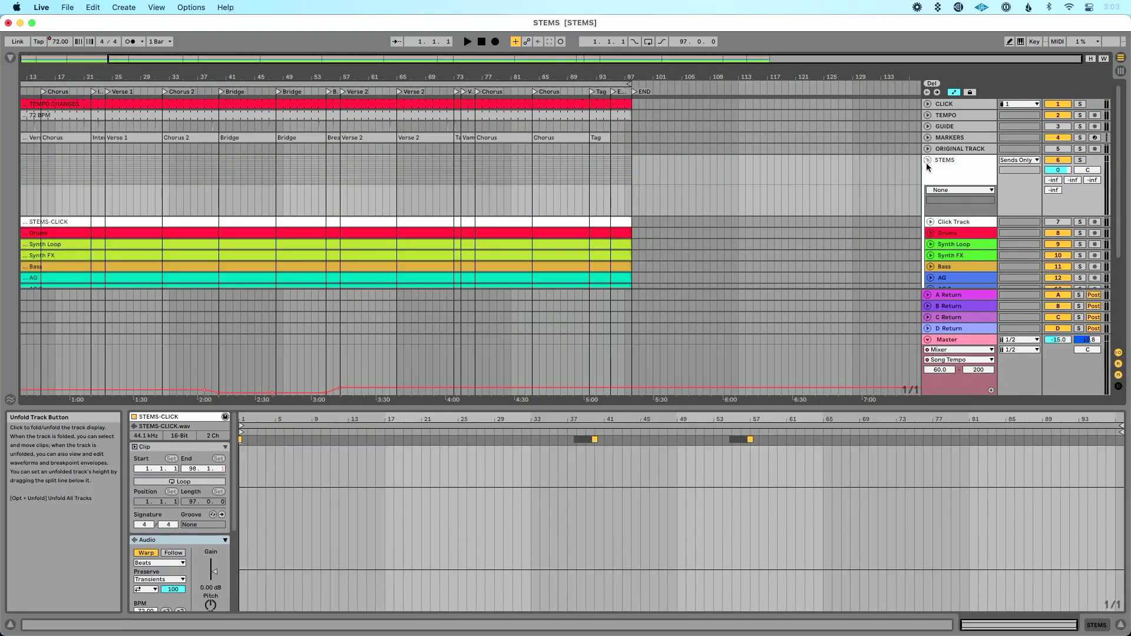
click(947, 223)
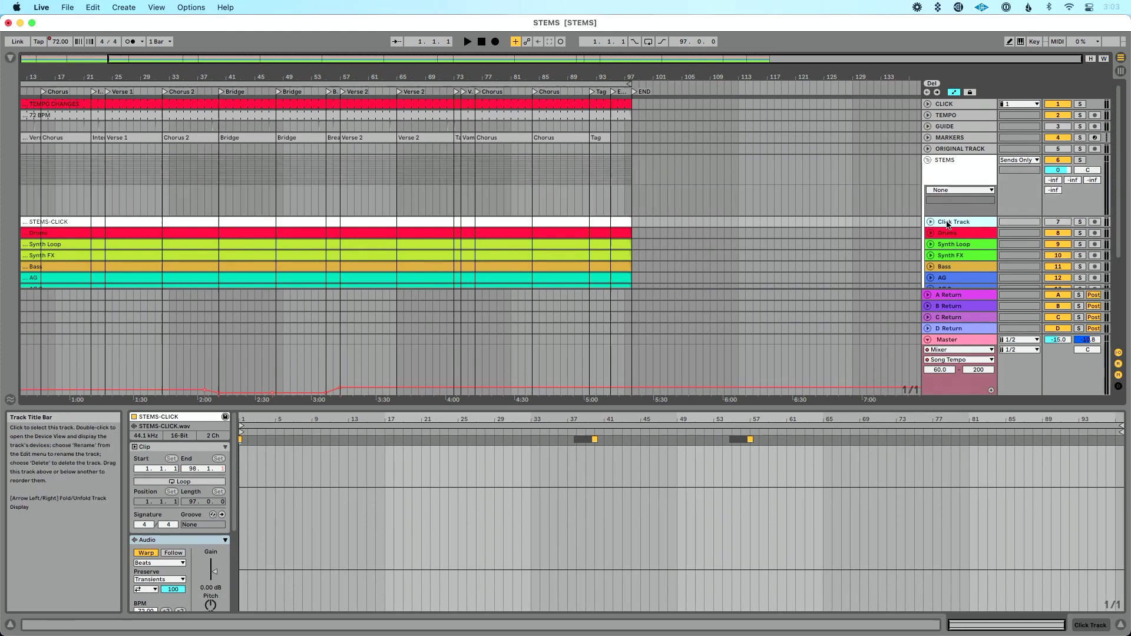
click(930, 223)
click(522, 222)
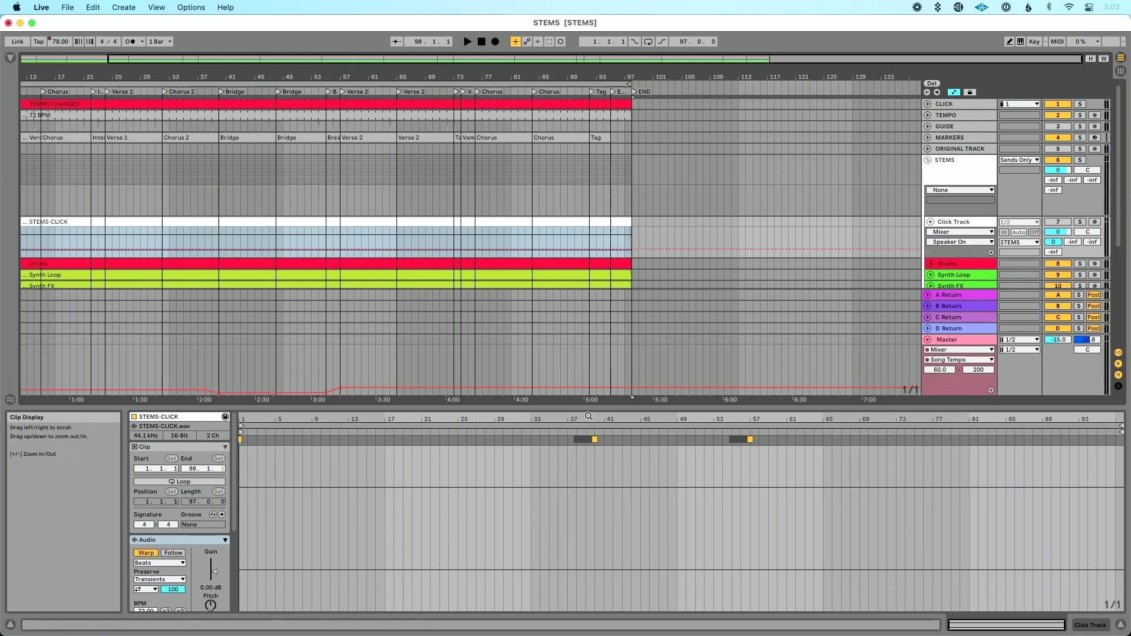
Zoom the clip editor in on the markers and back out, then fold STEMS up
drag(588, 418, 584, 507)
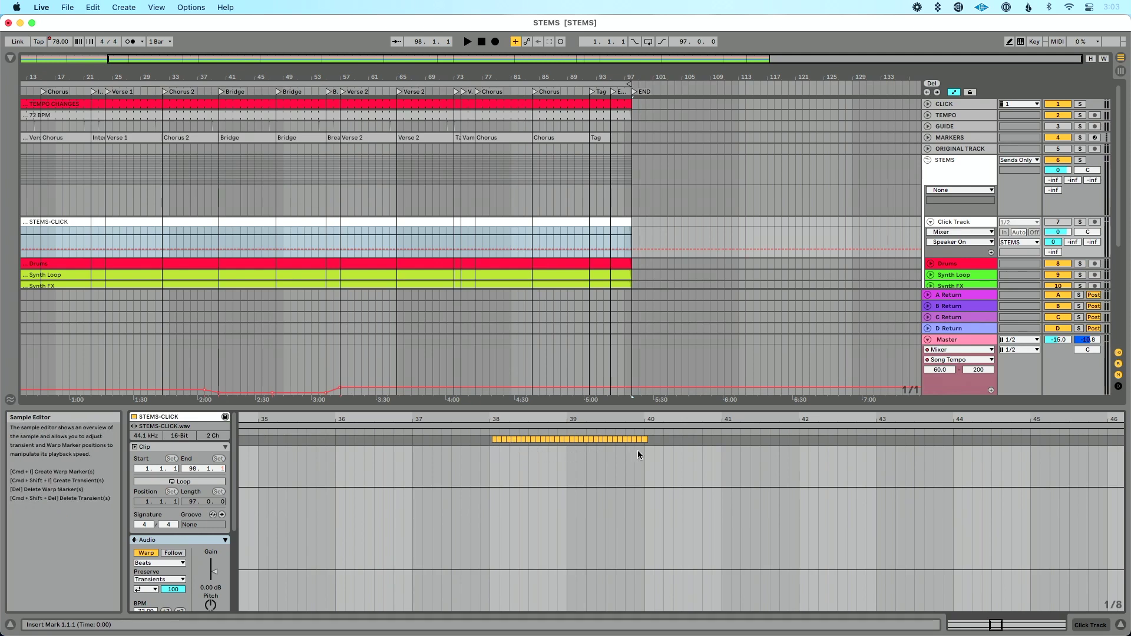
drag(647, 419, 647, 383)
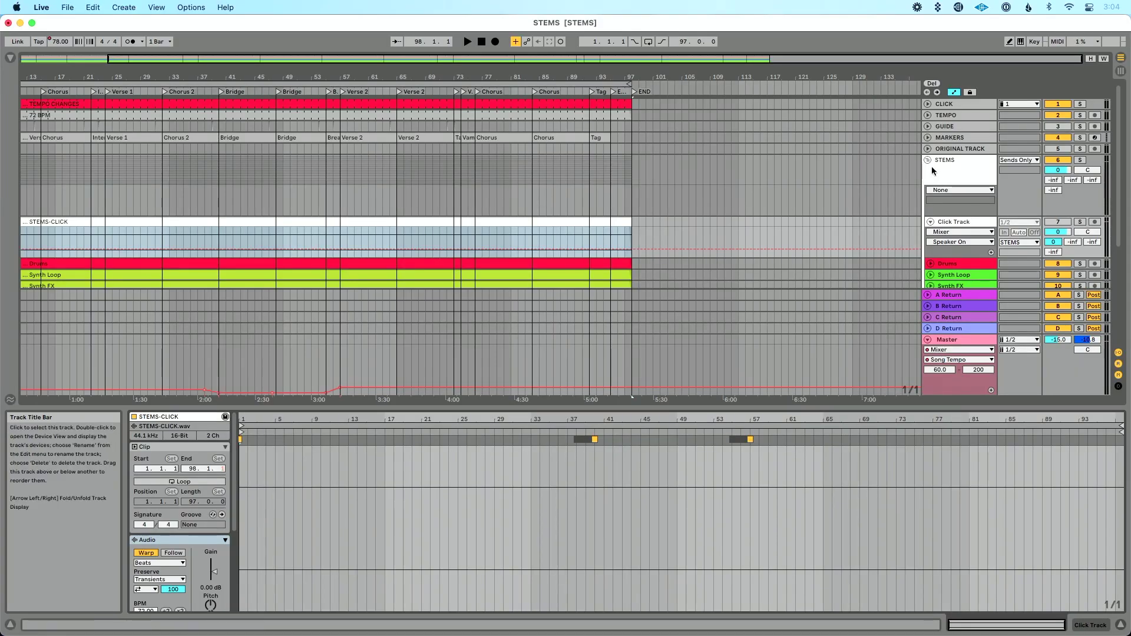
click(927, 159)
Select the CLICK track and solo it
click(616, 104)
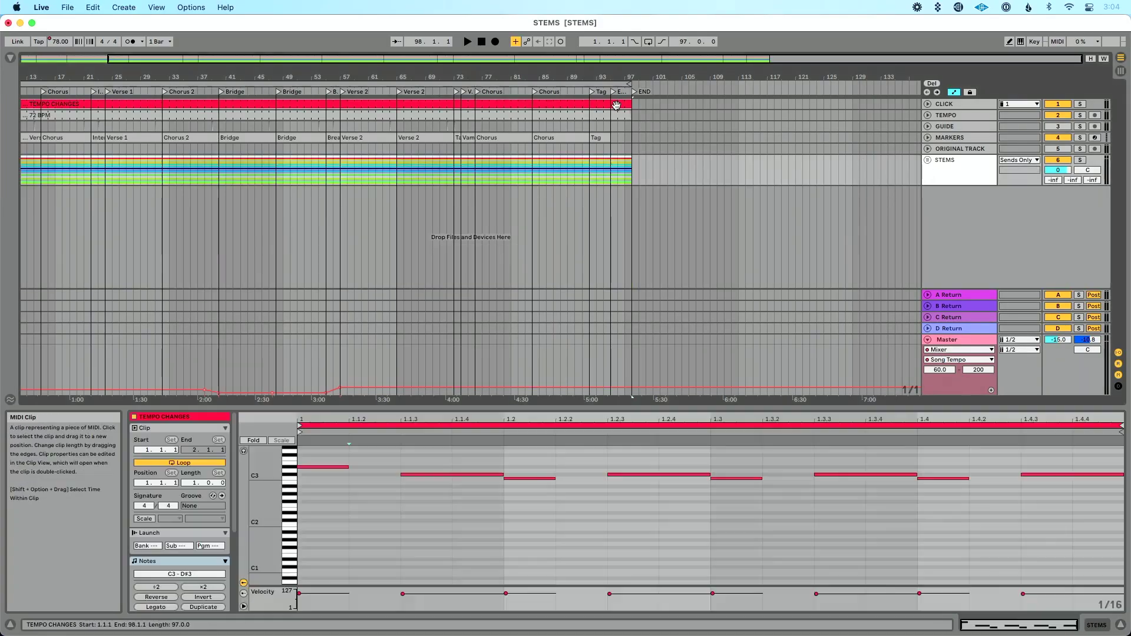
key(shift+Tab)
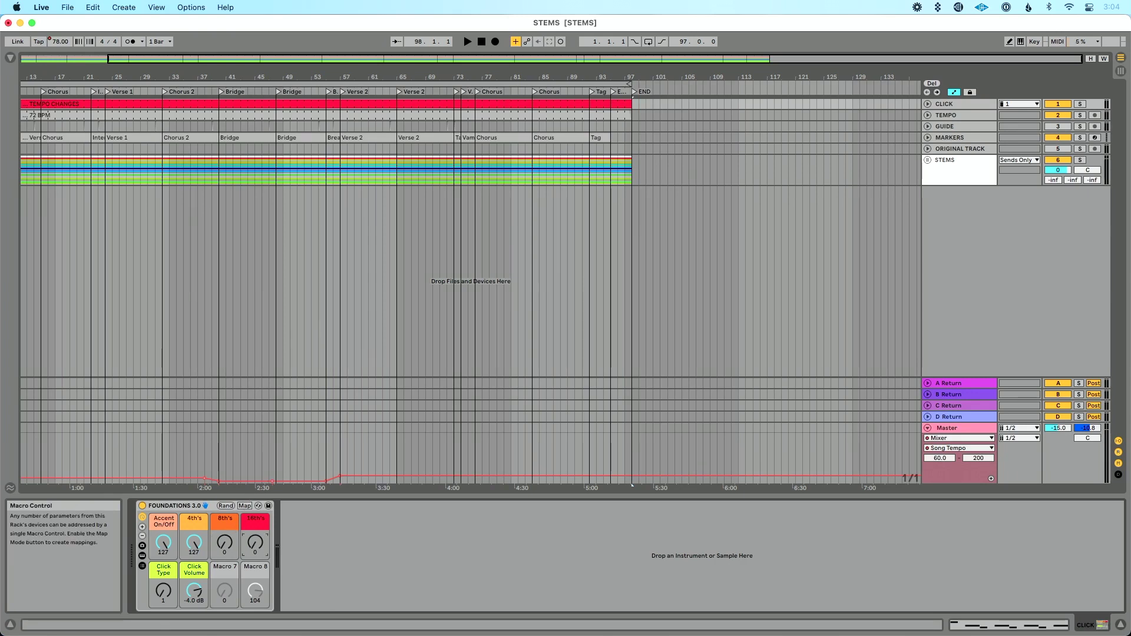
click(194, 542)
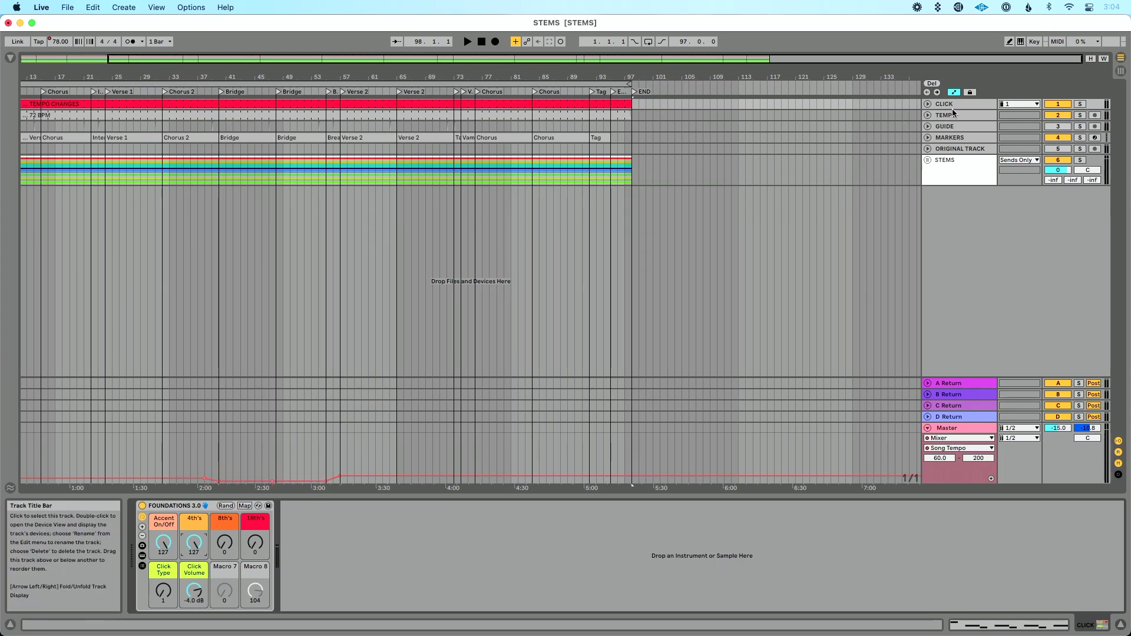
click(1080, 103)
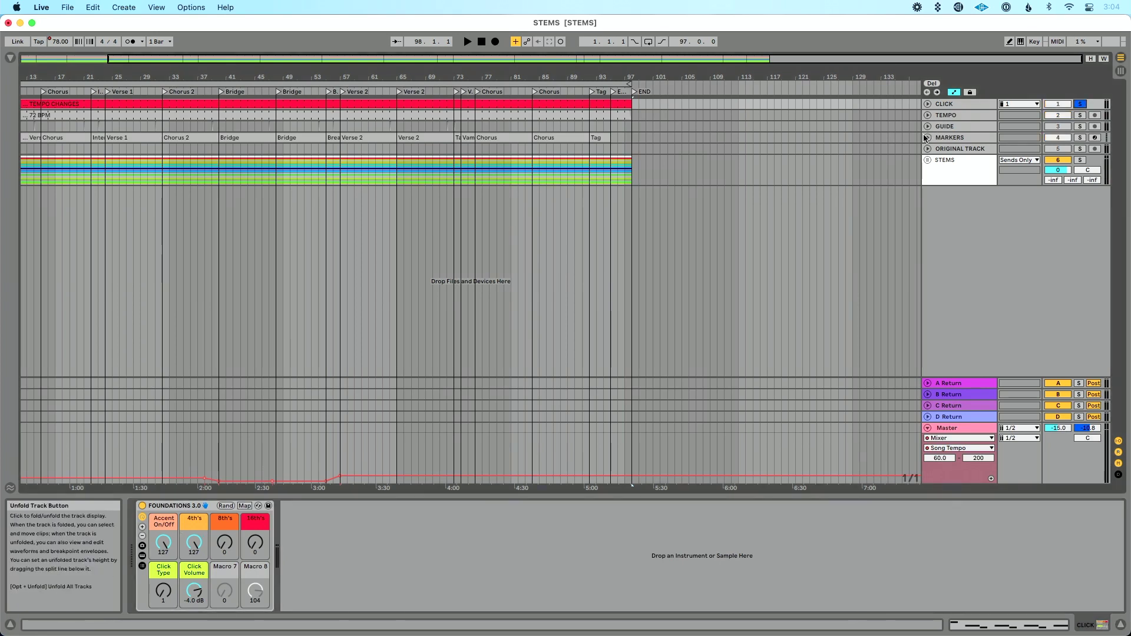
Loop the whole song range up to END and bring up the audio export settings
click(601, 83)
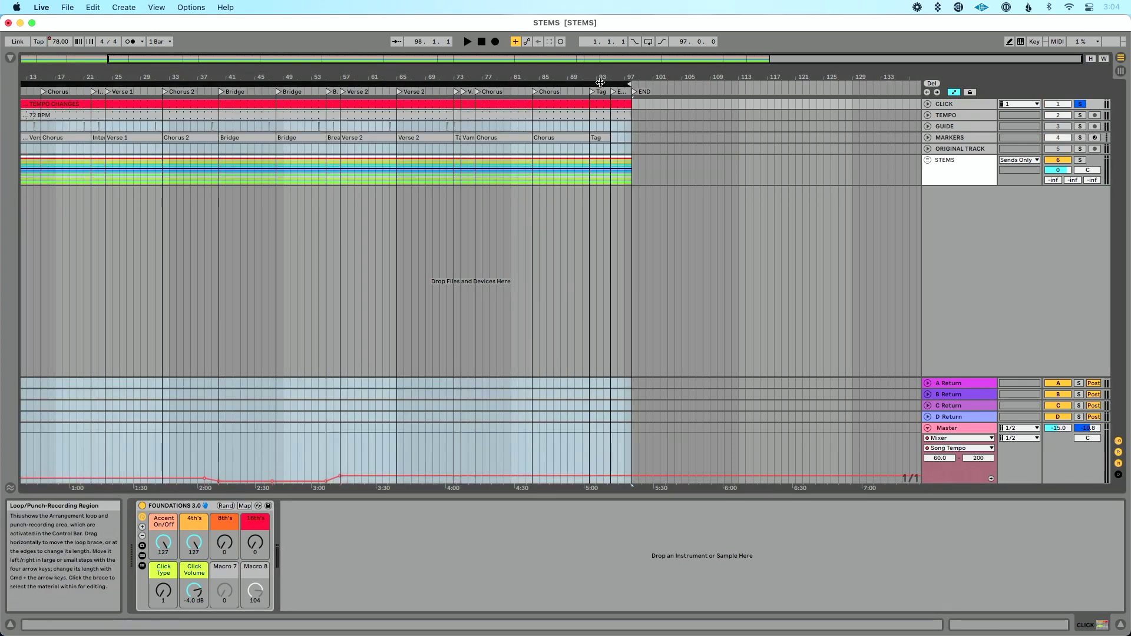
key(super+l)
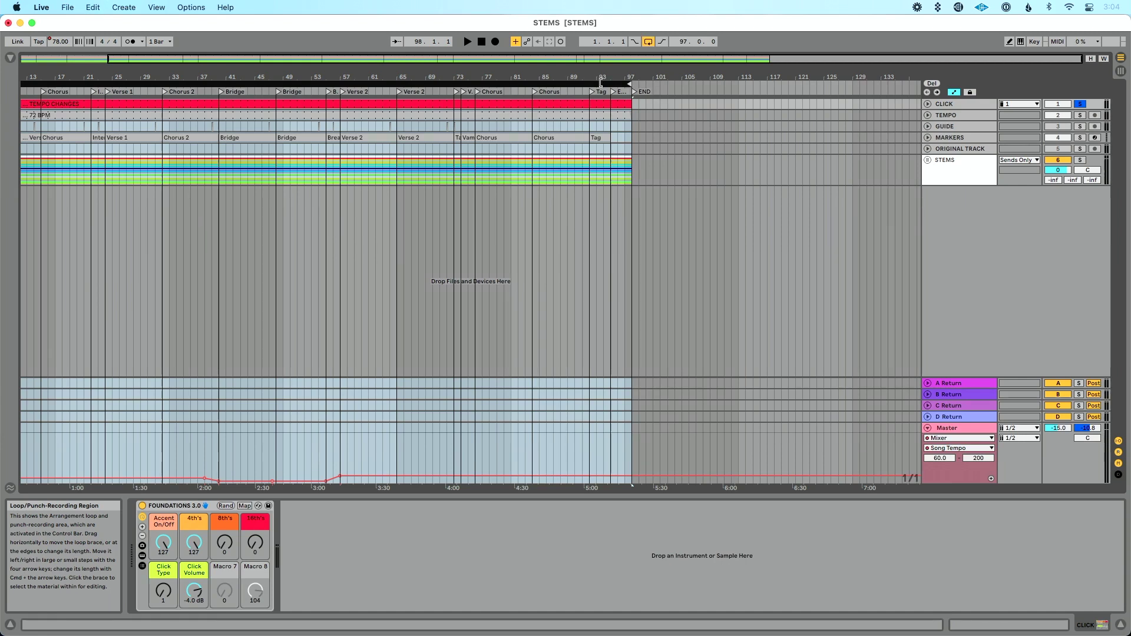
key(super+shift+r)
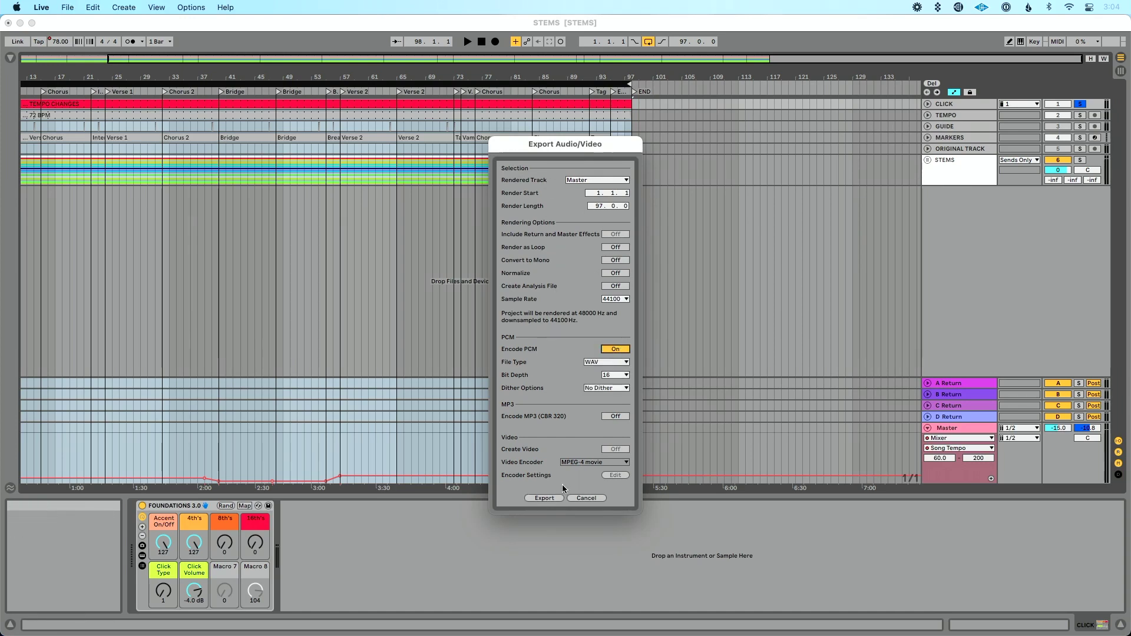
Export the soloed click to the Desktop as STEMS-CLICK-2
click(545, 499)
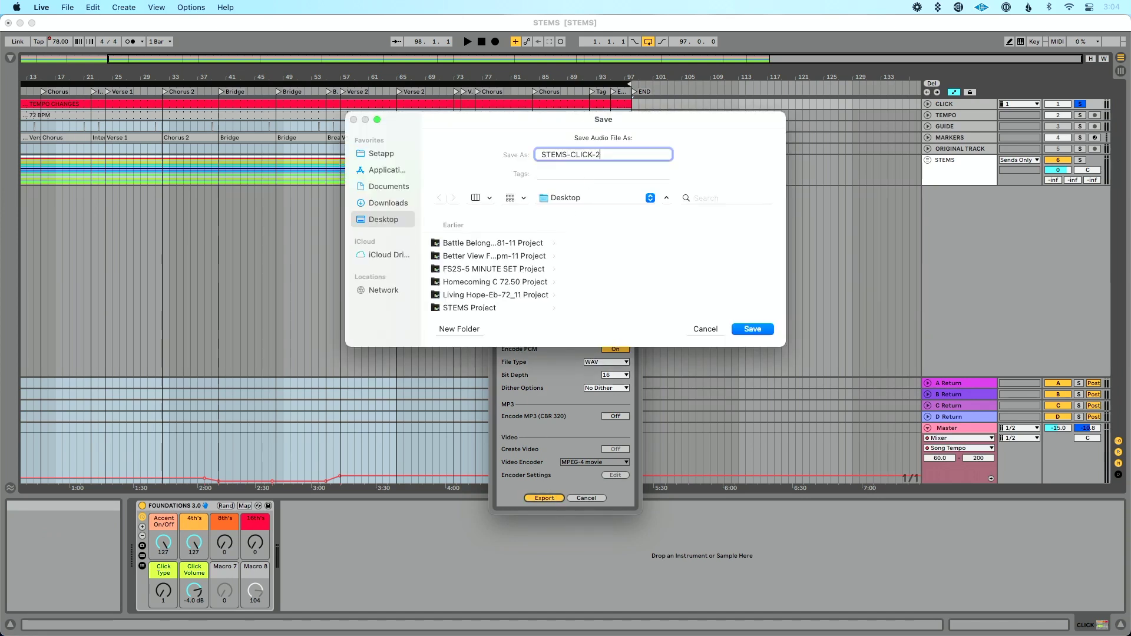
key(Return)
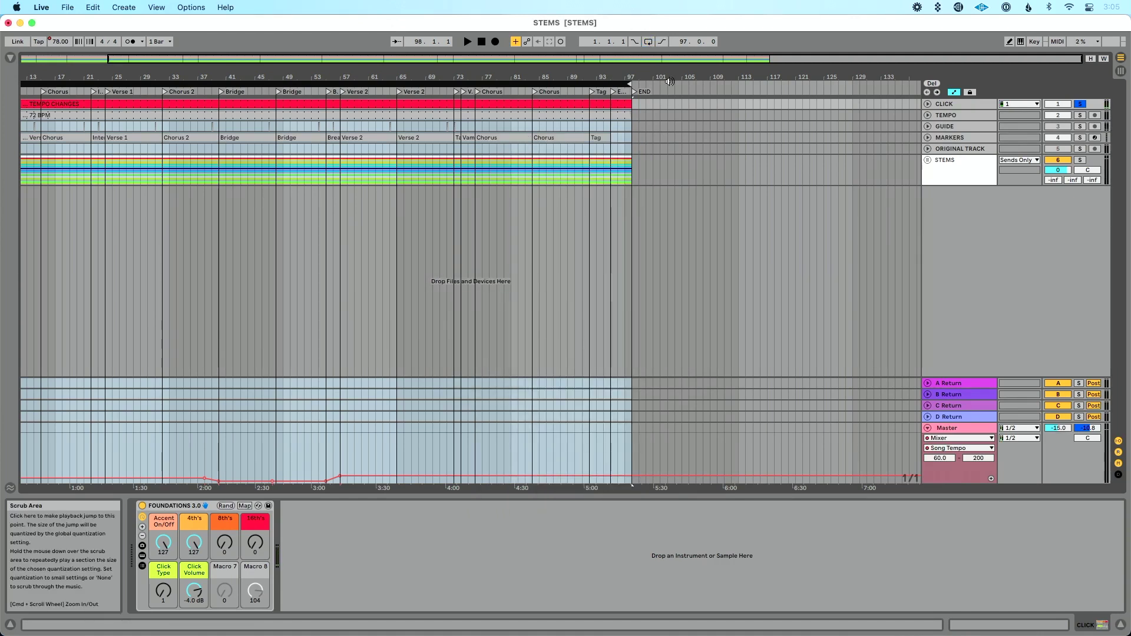
Unfold the STEMS group and locate the old STEMS-CLICK clip on Click Track
click(882, 233)
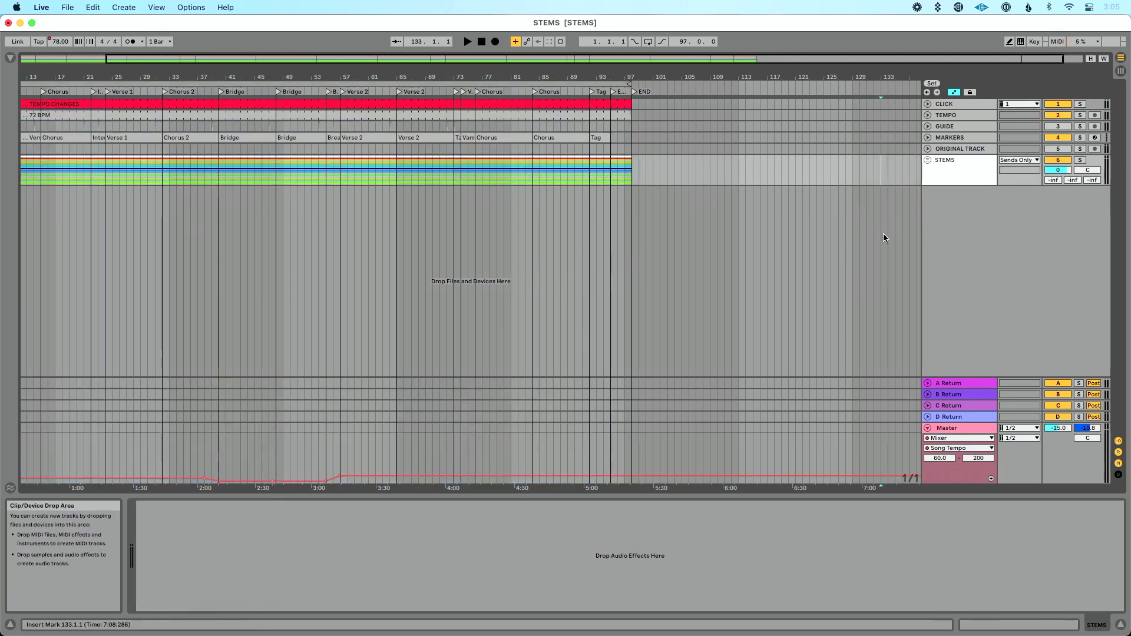
click(928, 160)
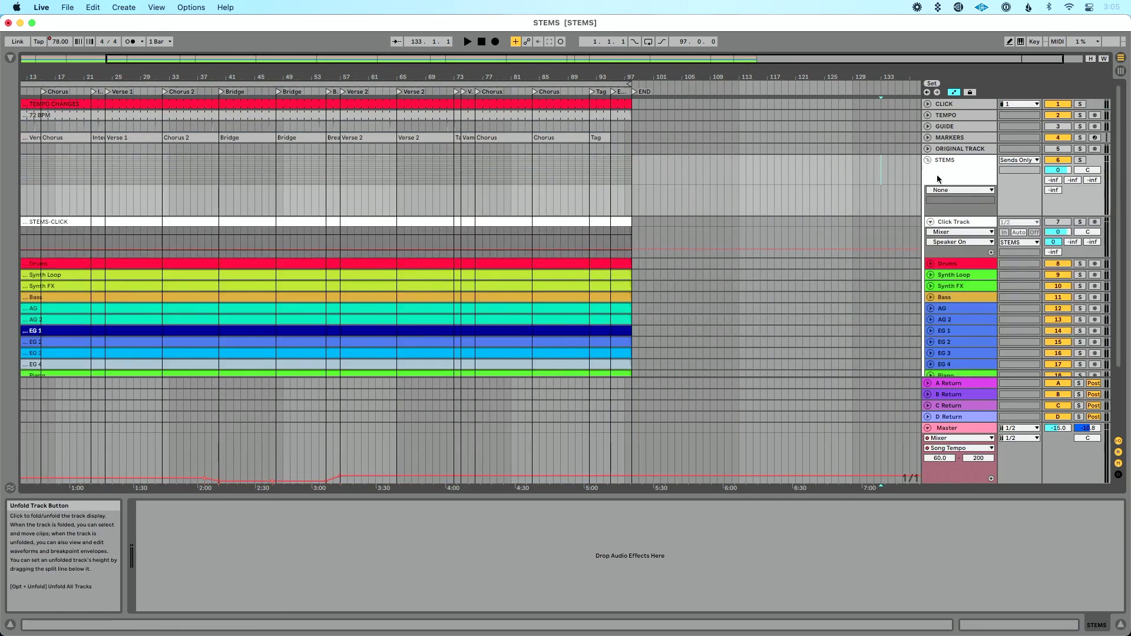
scroll(319, 236, left, 3)
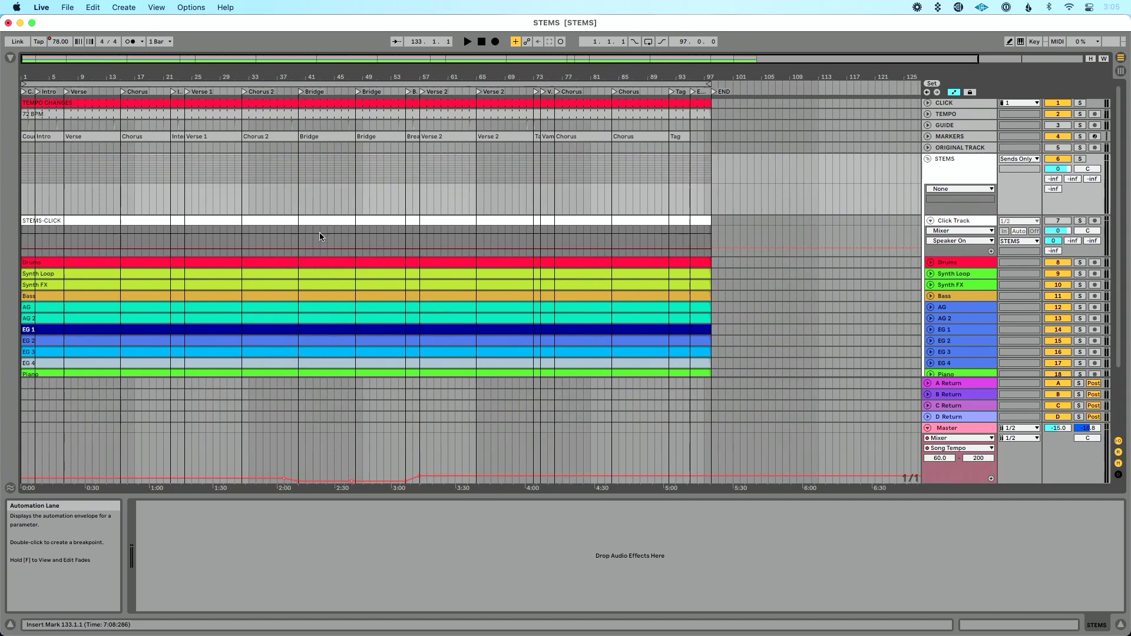
click(285, 220)
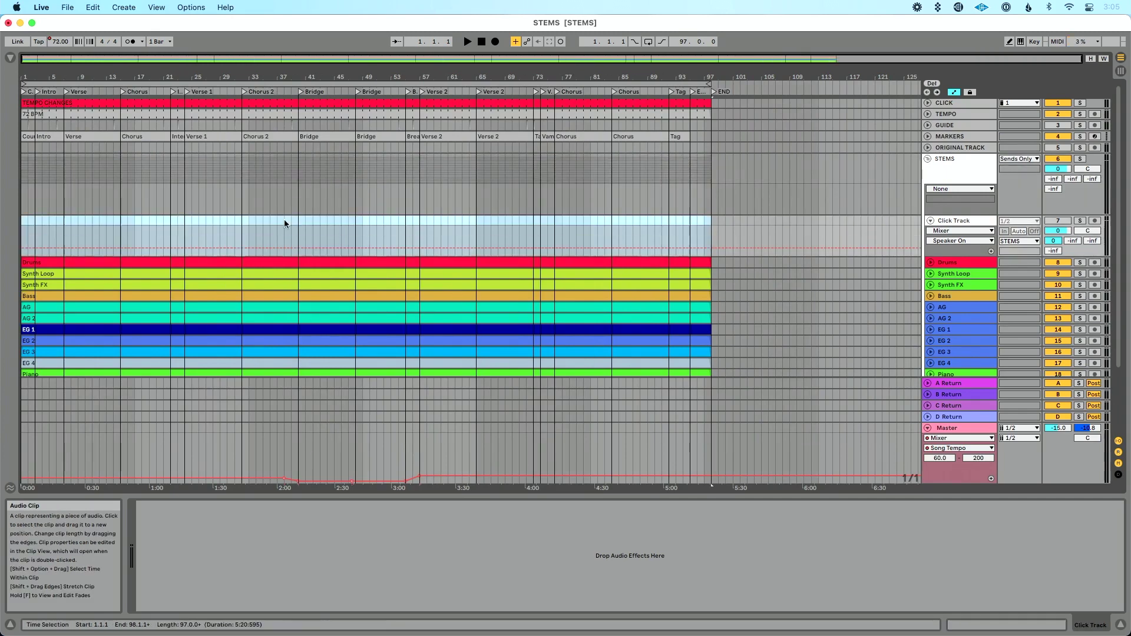
click(91, 176)
Place STEMS-CLICK-2.wav from the browser on Click Track at bar 1 and open it in the clip editor
click(10, 59)
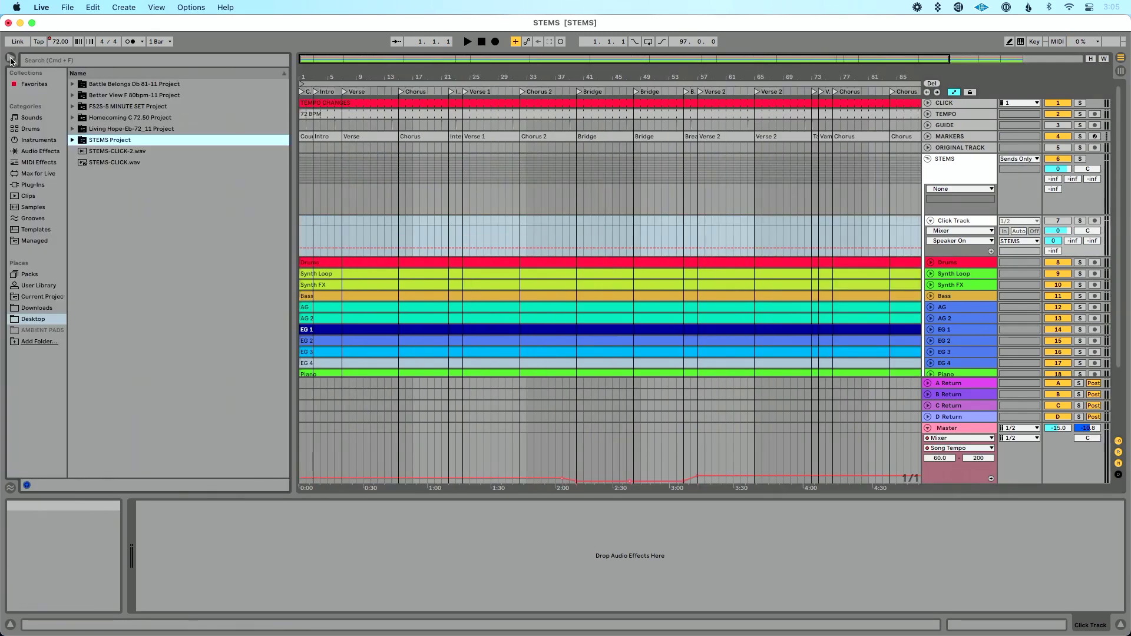
drag(104, 154, 299, 223)
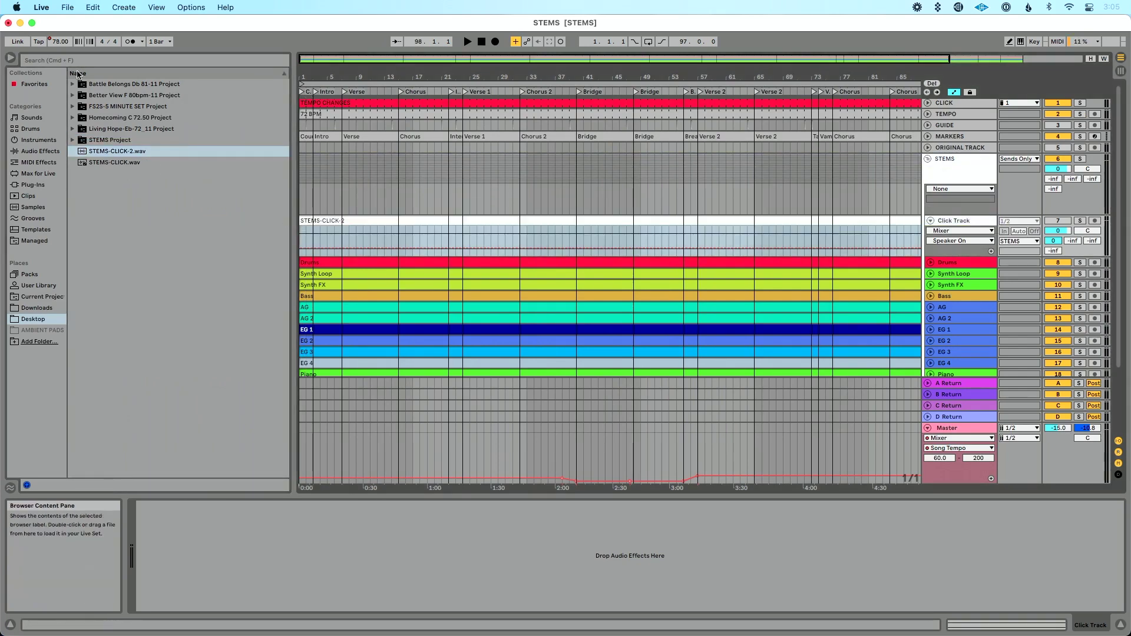
key(super+alt+b)
double_click(246, 221)
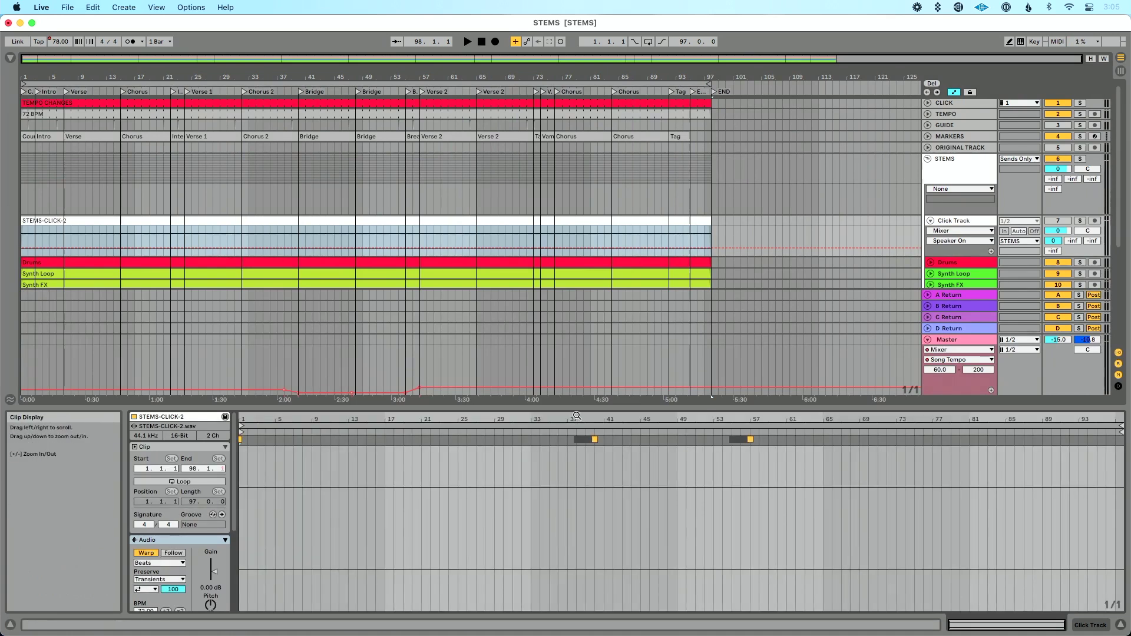
drag(574, 422, 576, 435)
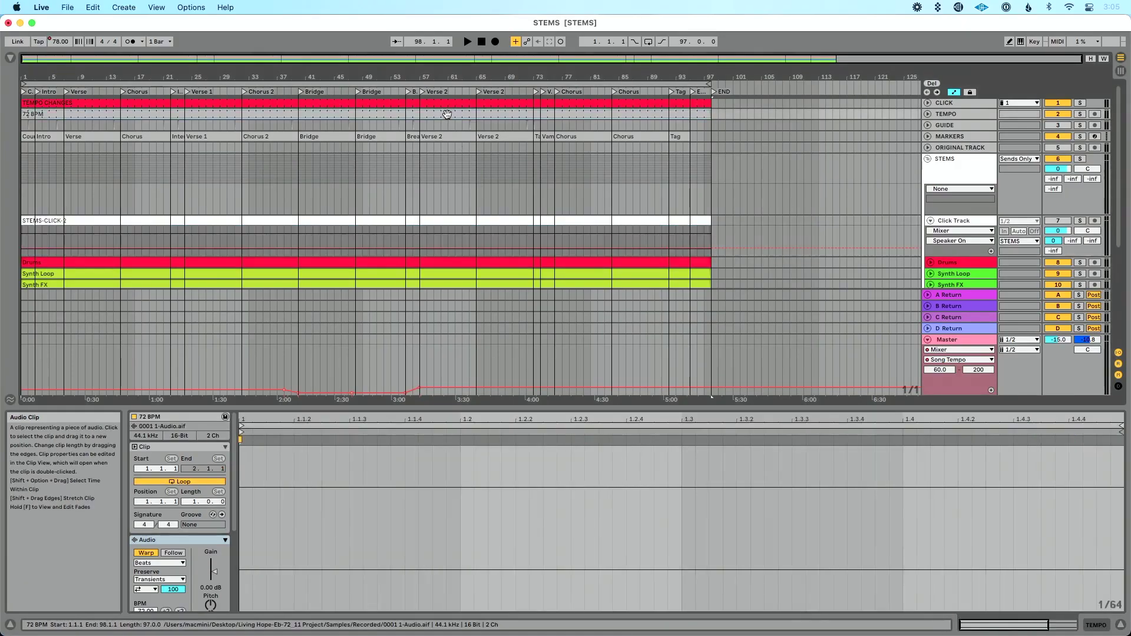
click(436, 220)
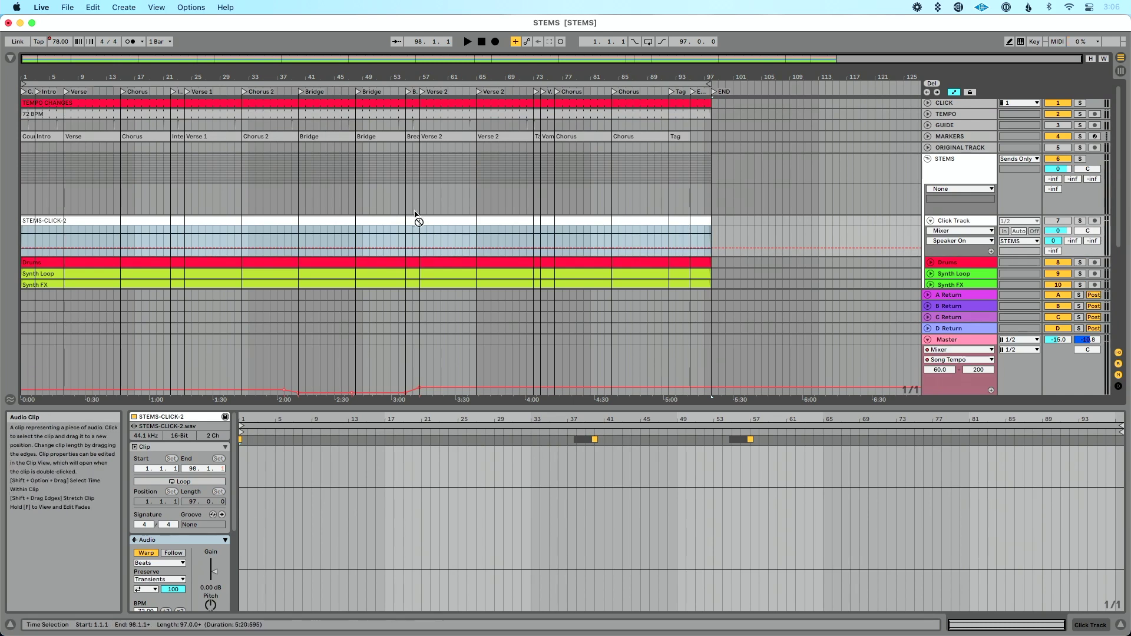
Move STEMS-CLICK-2 onto the TEMPO track, set its Follow to Leader, and save the set
drag(414, 212, 413, 117)
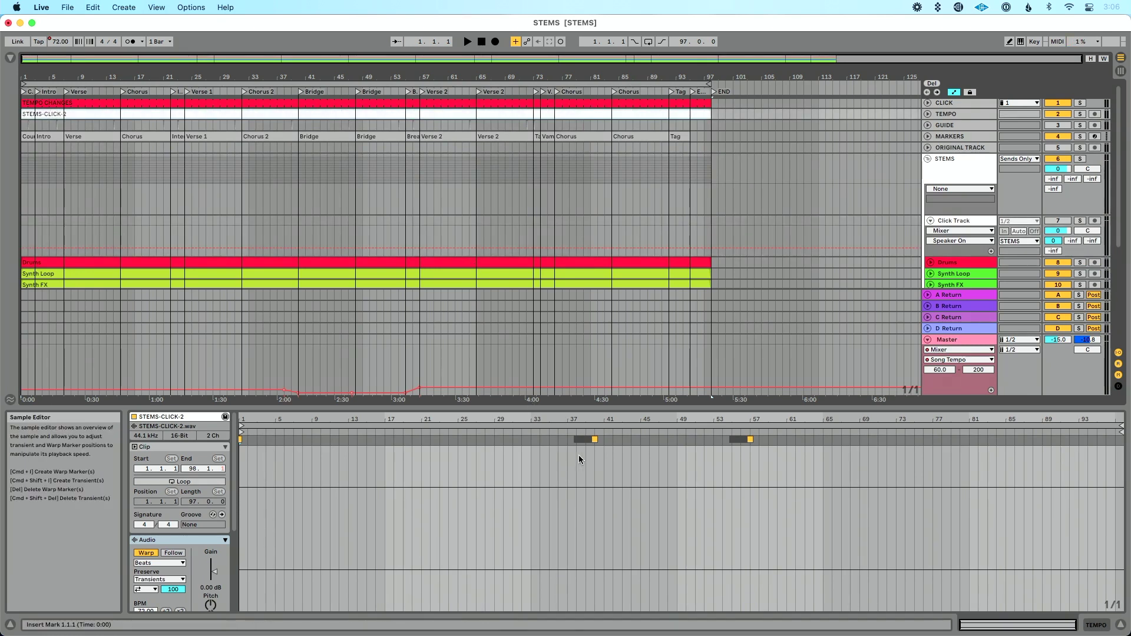
scroll(967, 159, up, 1)
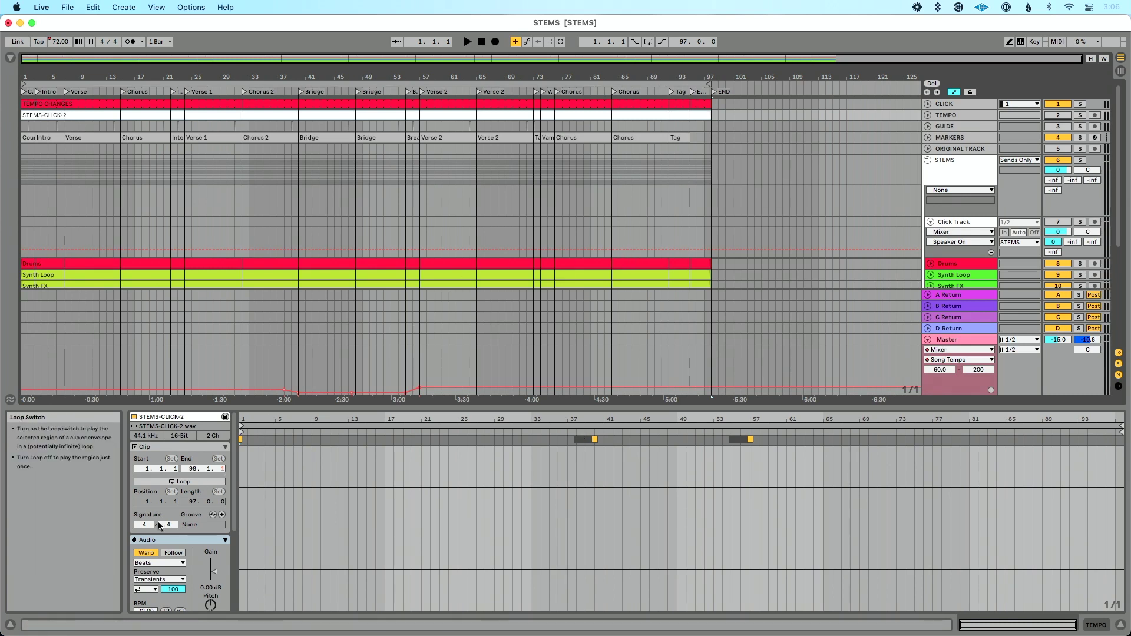
scroll(167, 554, down, 3)
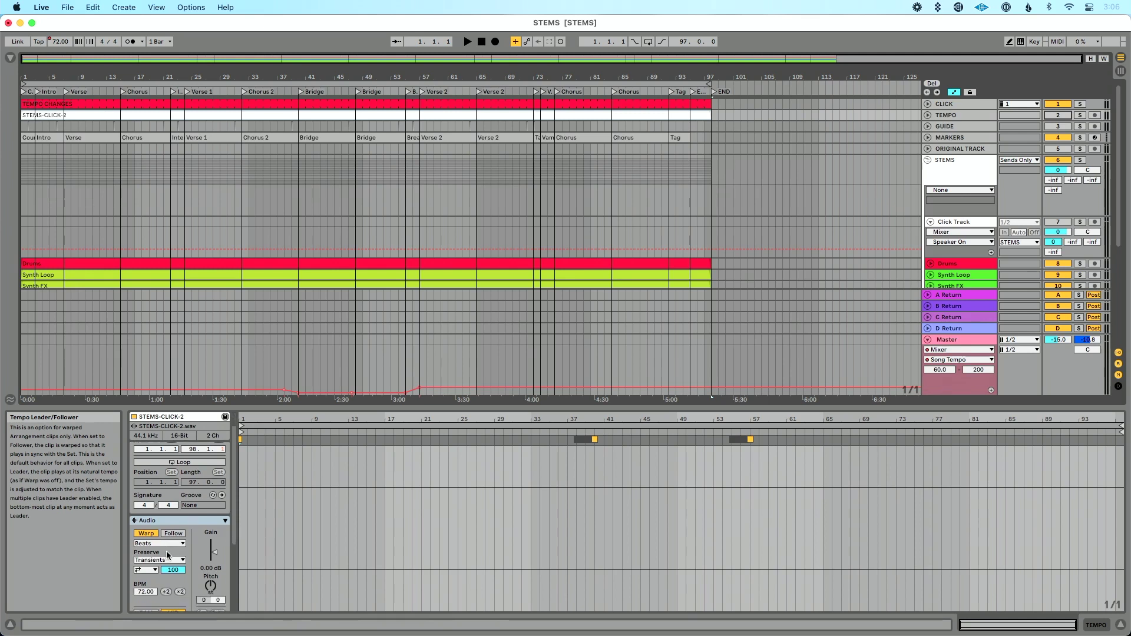
click(173, 494)
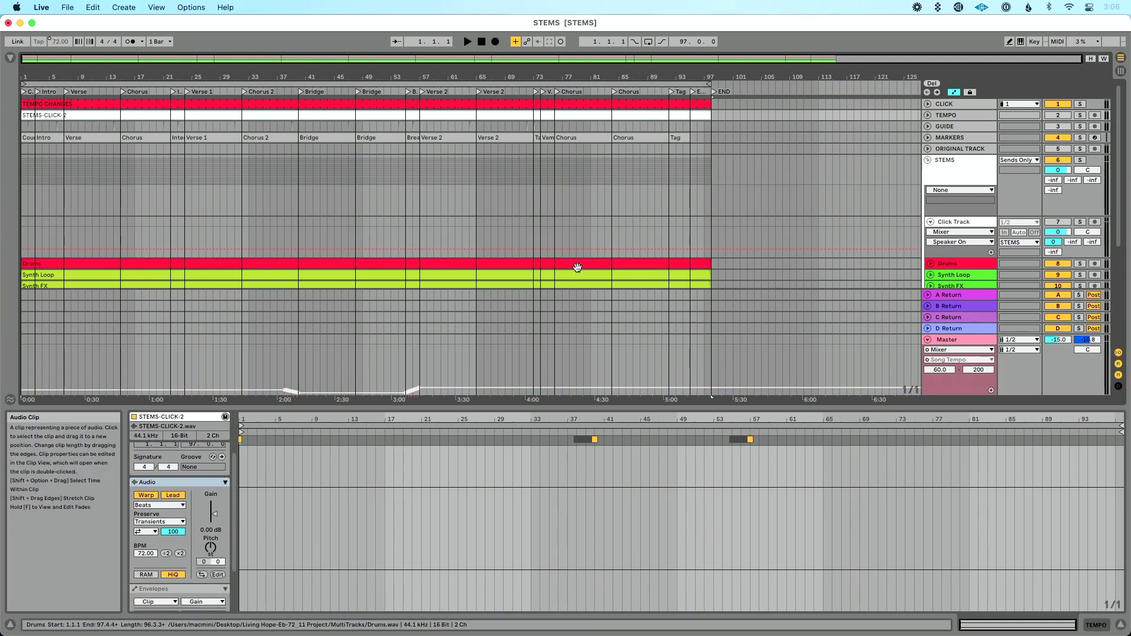
key(super+s)
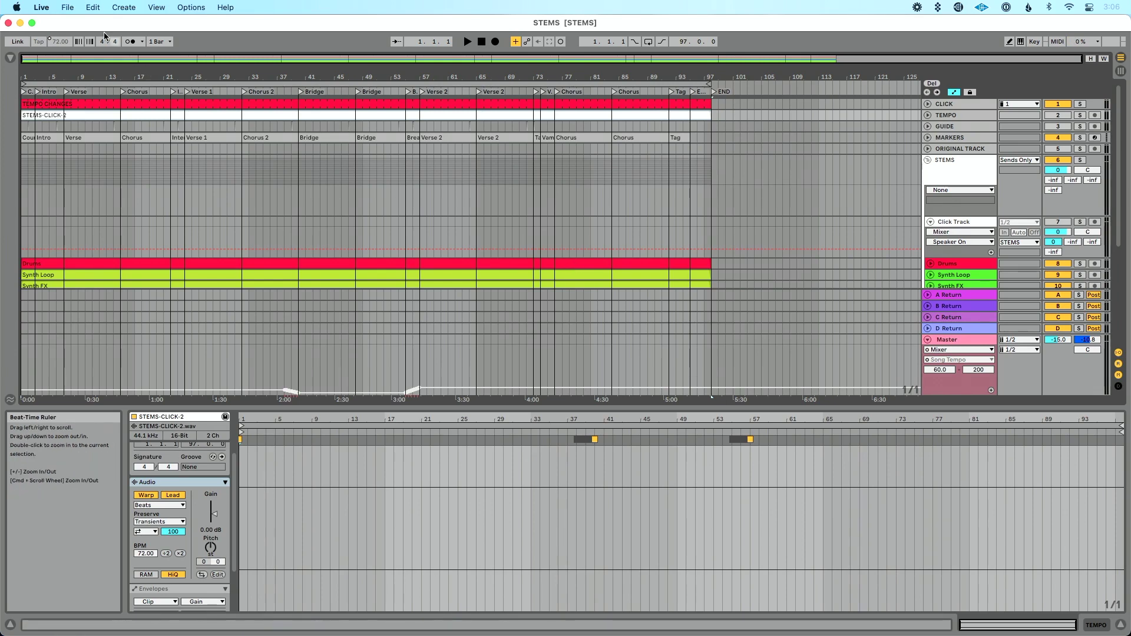
click(67, 7)
Reopen the FS2S-5 MINUTE SET and bring in Living Hope-Eb-72_11.als from the browser
mouse_move(103, 50)
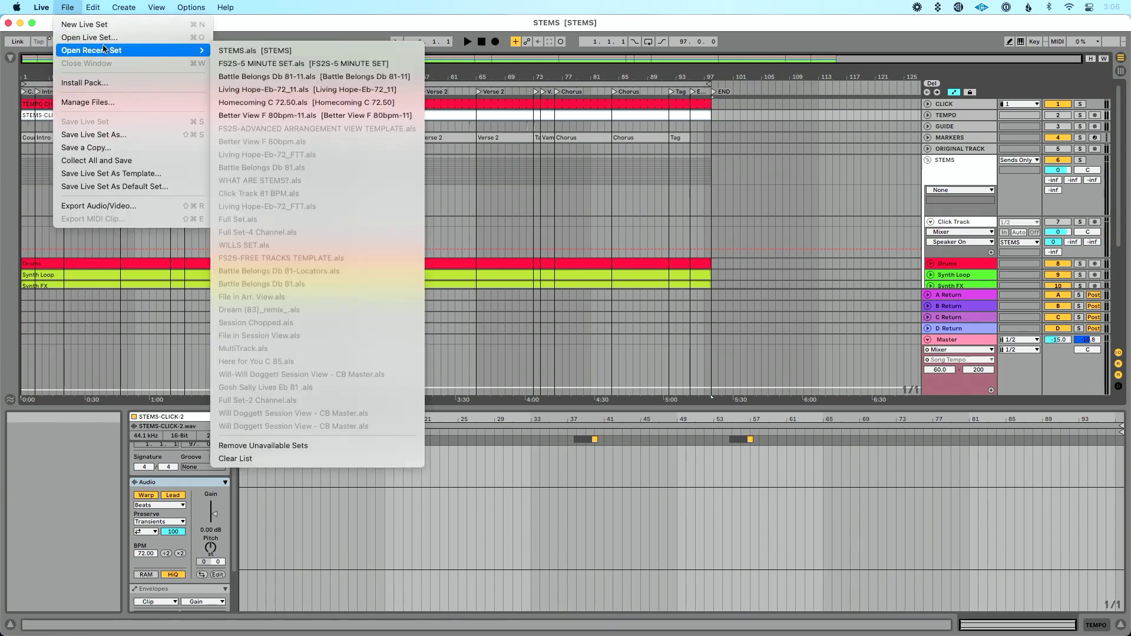
click(259, 63)
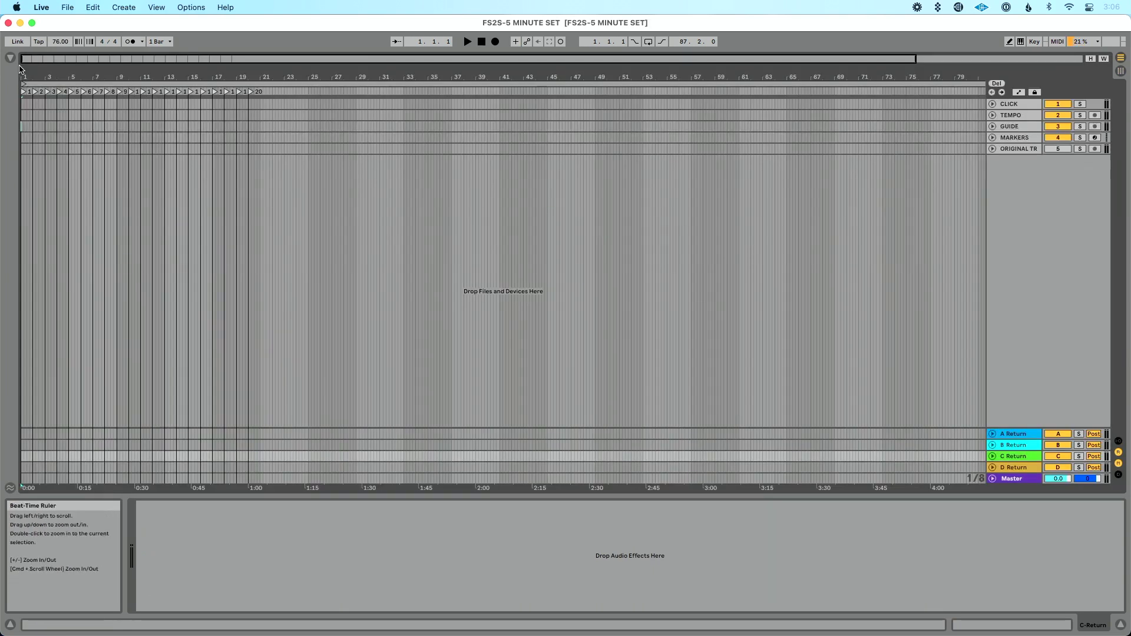
click(10, 57)
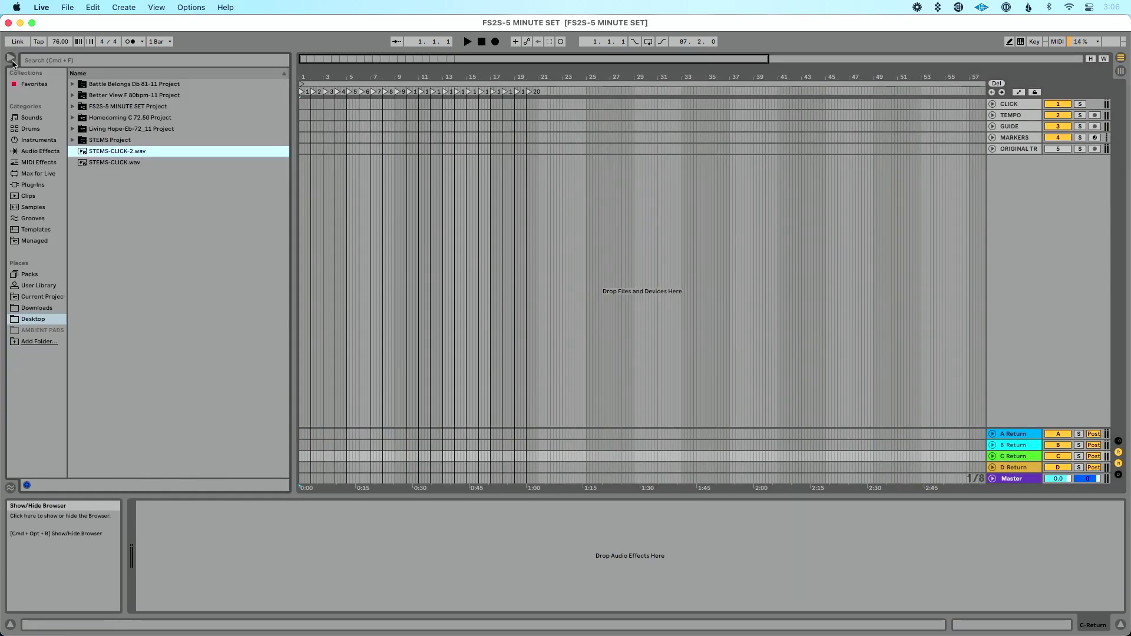
click(73, 129)
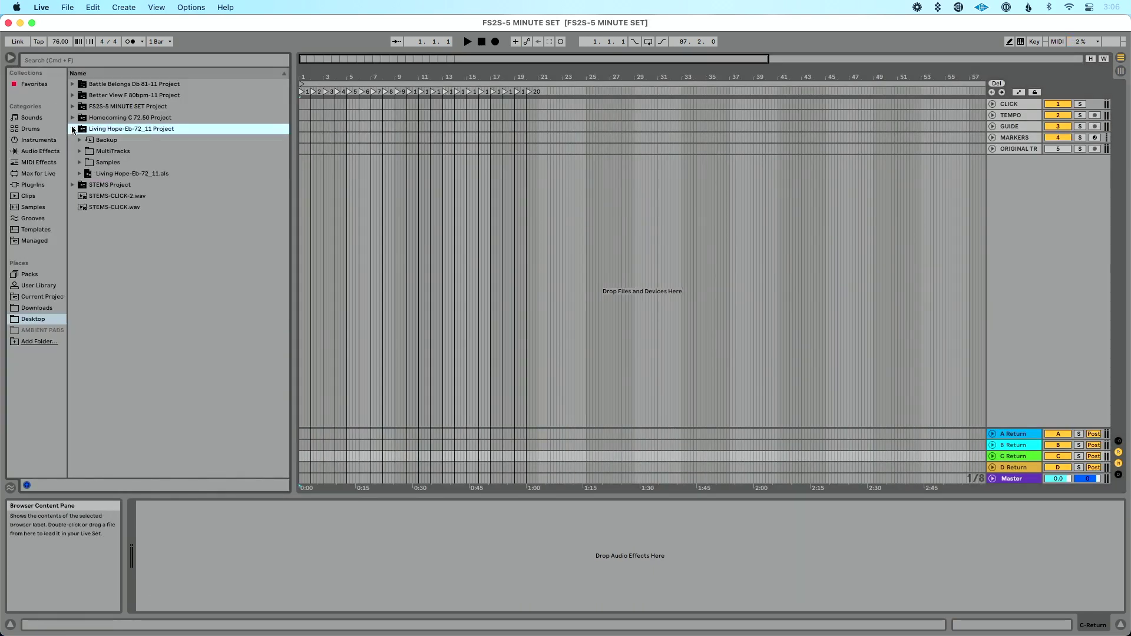
click(120, 174)
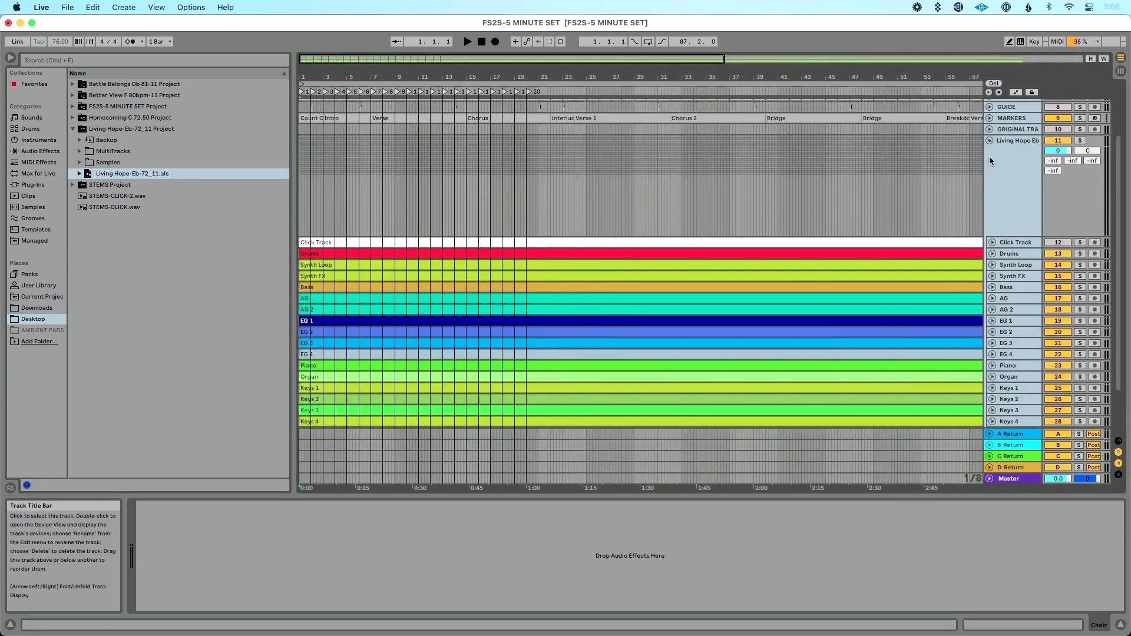
Move the Living Hope clips from tracks 6–10 onto tracks 1–5
scroll(943, 159, up, 5)
click(990, 137)
key(w)
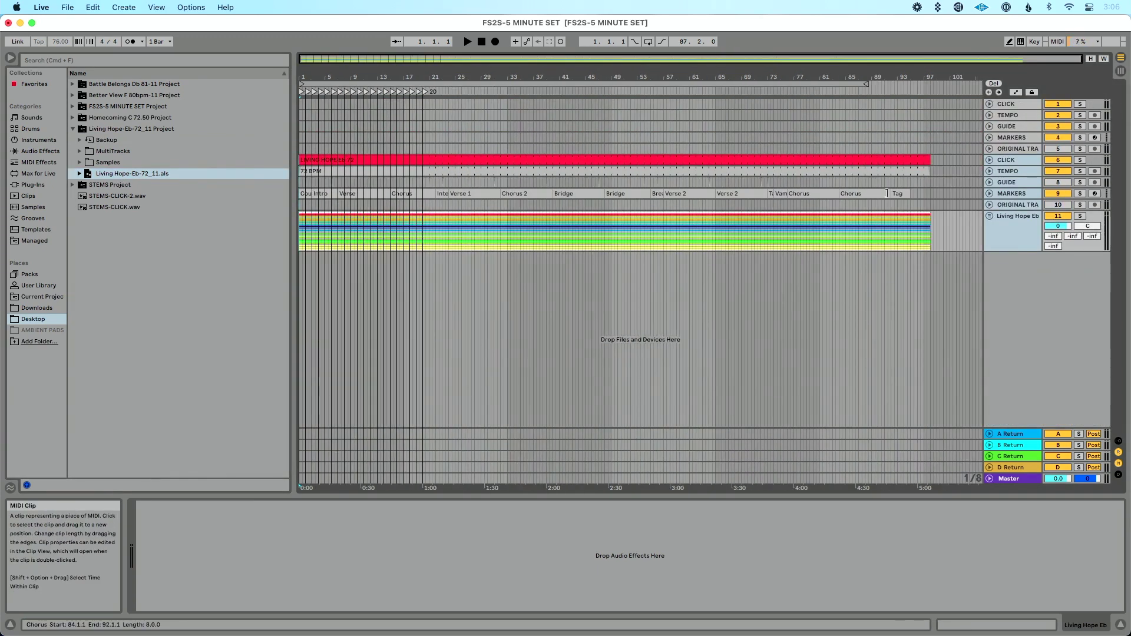
drag(934, 207, 311, 177)
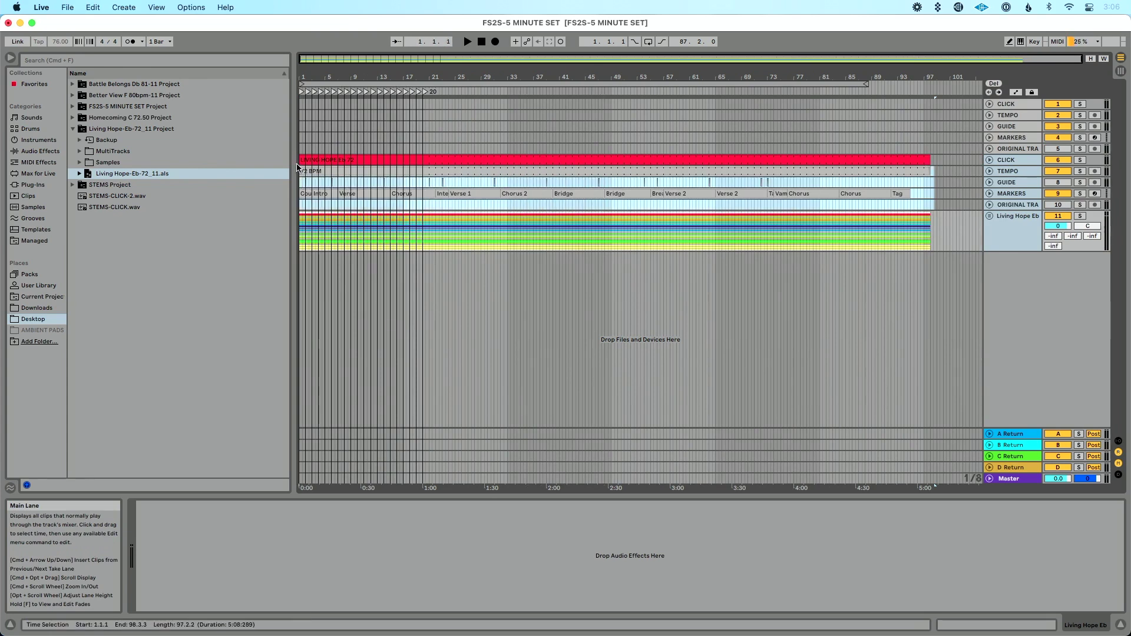
key(Delete)
click(321, 105)
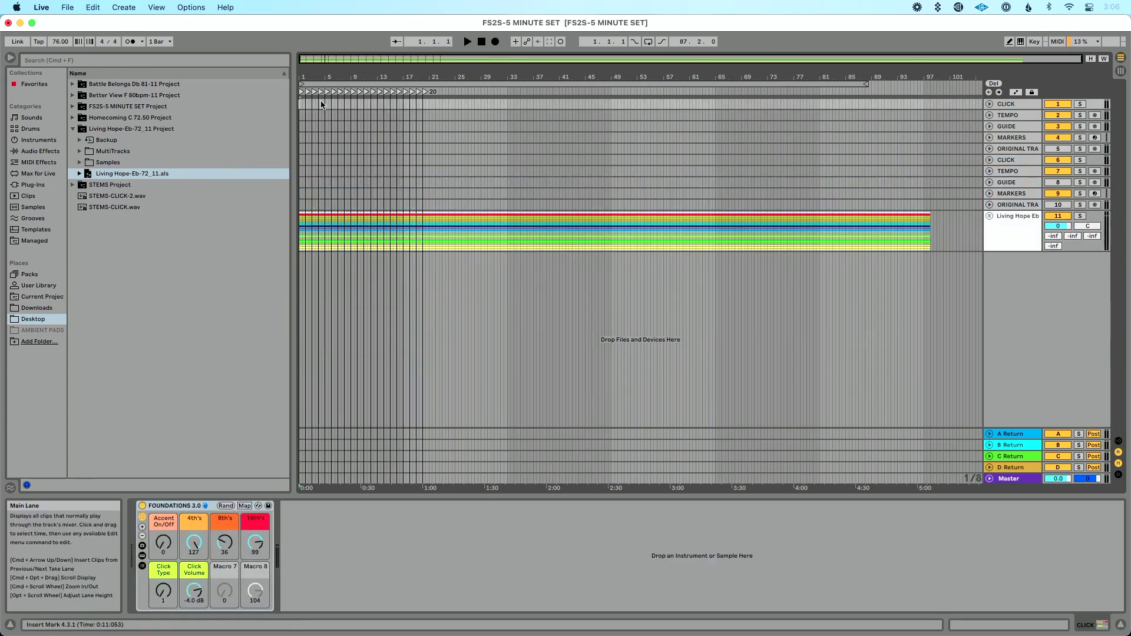
key(super+z)
Delete the empty duplicate tracks and move locator 2 to bar 101
click(1011, 161)
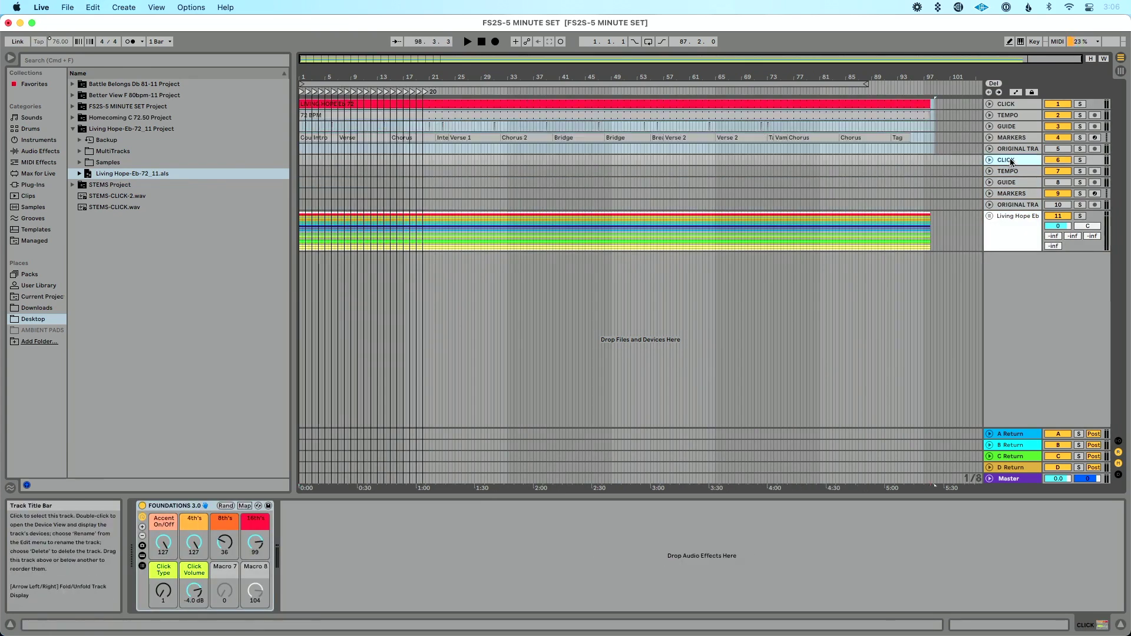
shift+click(1023, 209)
key(Delete)
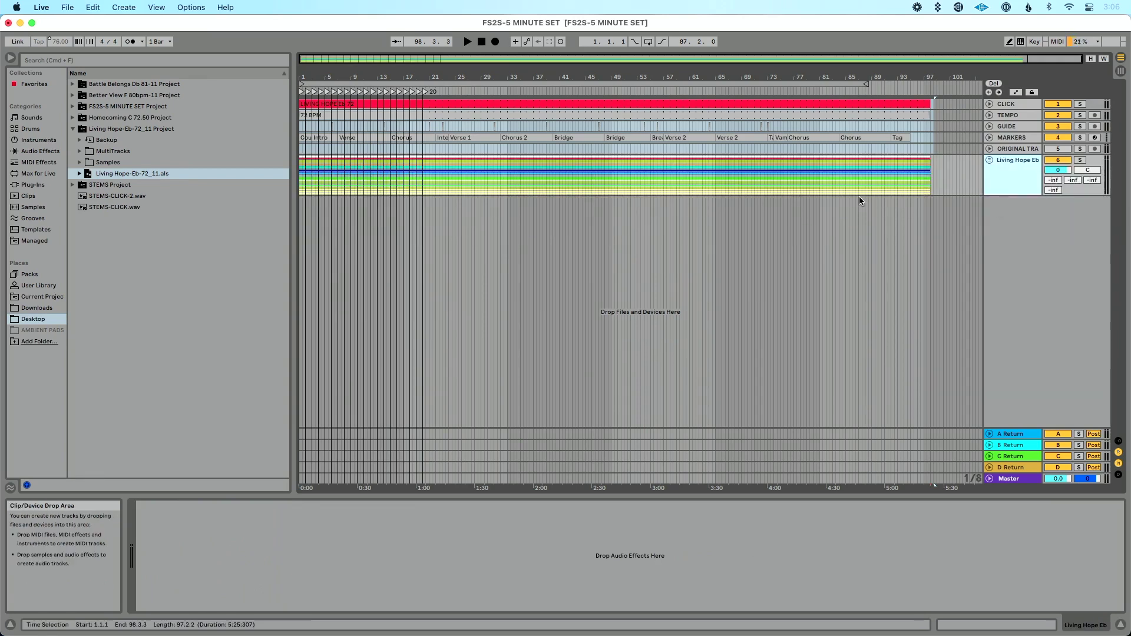
click(306, 93)
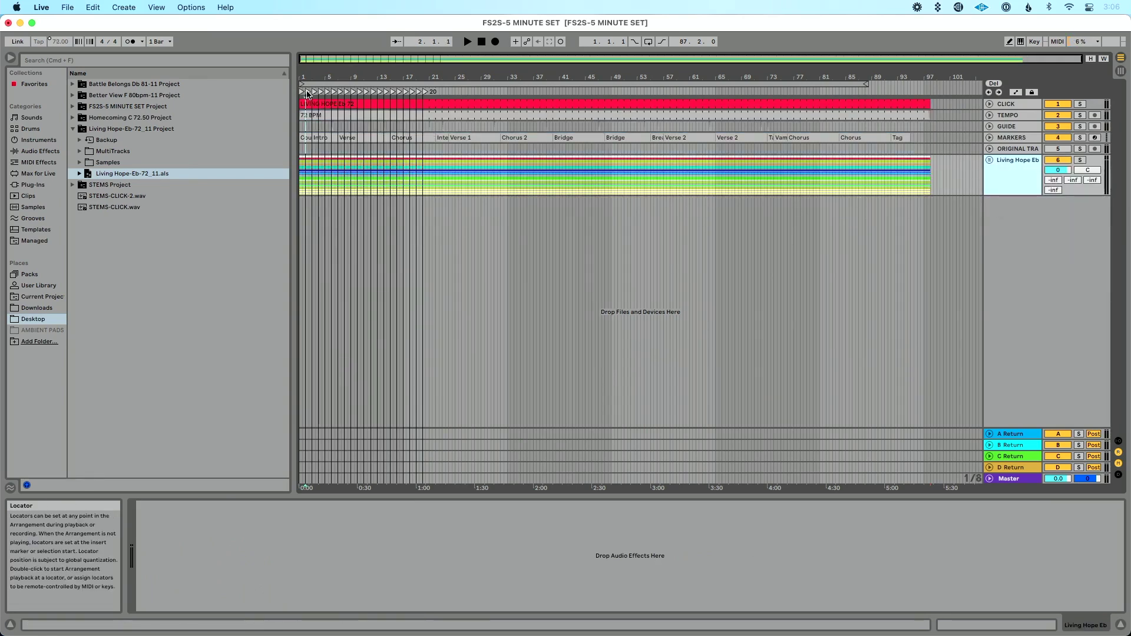
drag(307, 94, 953, 103)
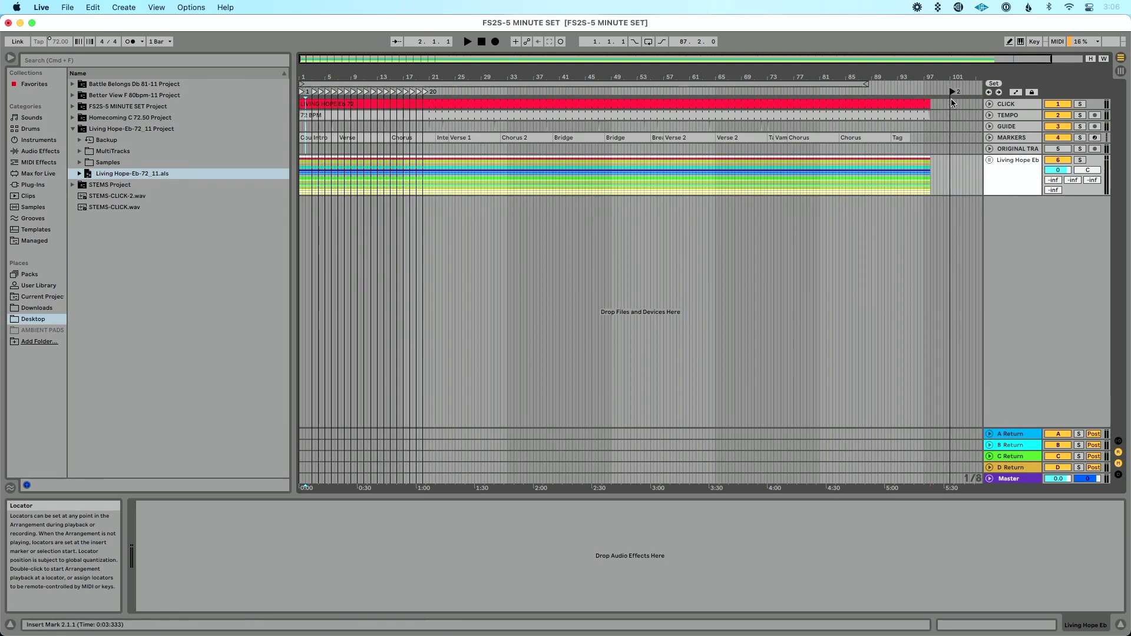
scroll(818, 94, up, 5)
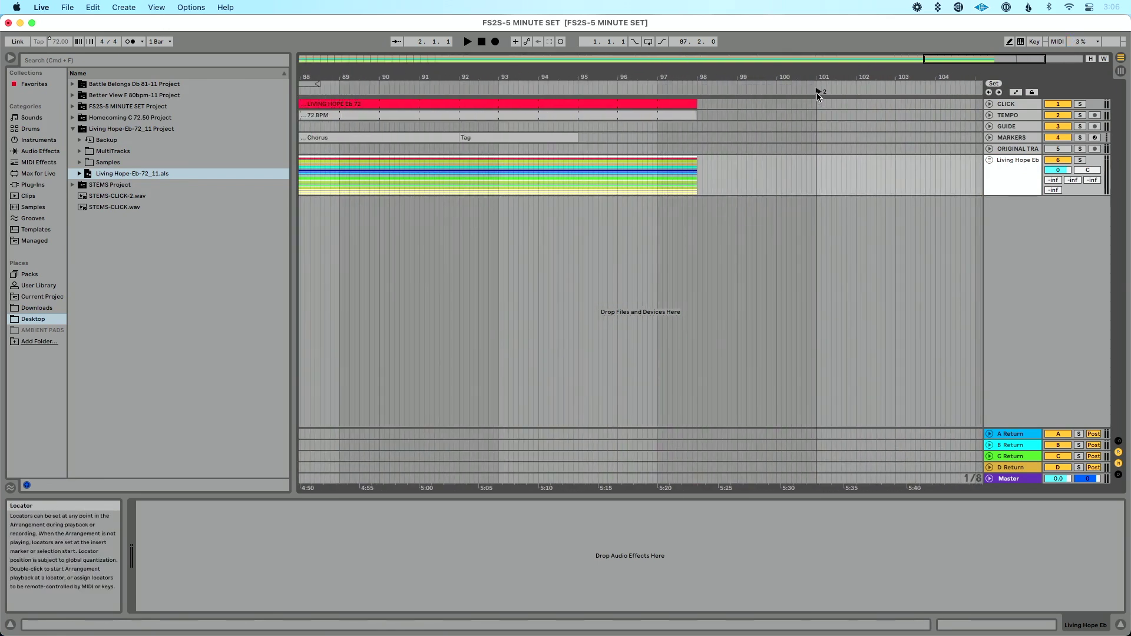
Drag STEMS.als from the STEMS Project folder into the arrangement
click(73, 129)
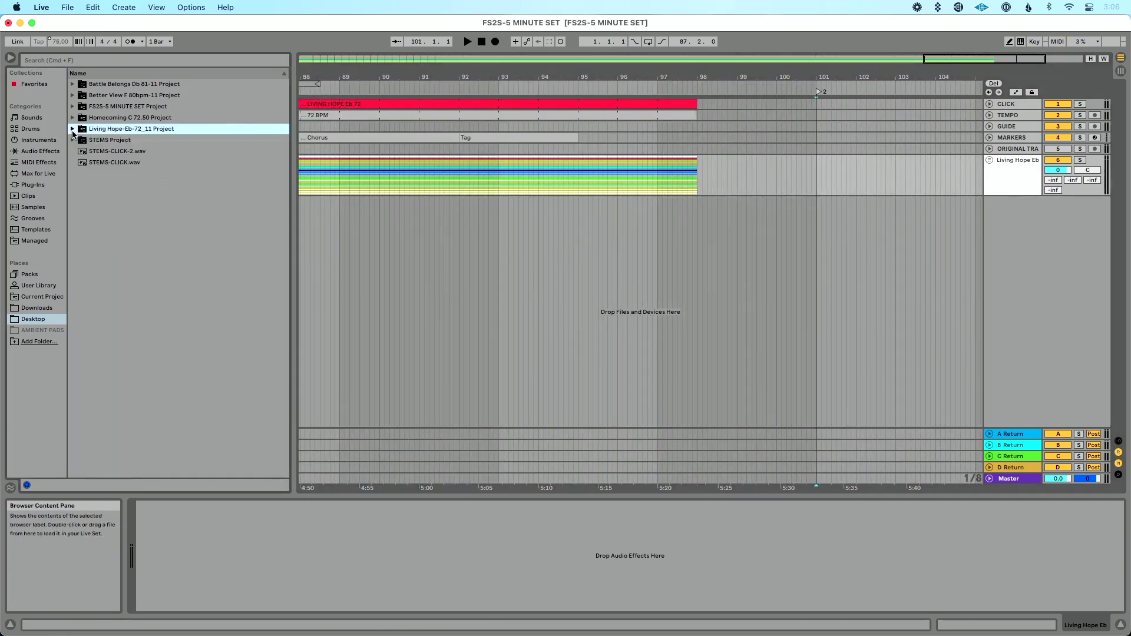
click(73, 140)
drag(107, 172, 362, 245)
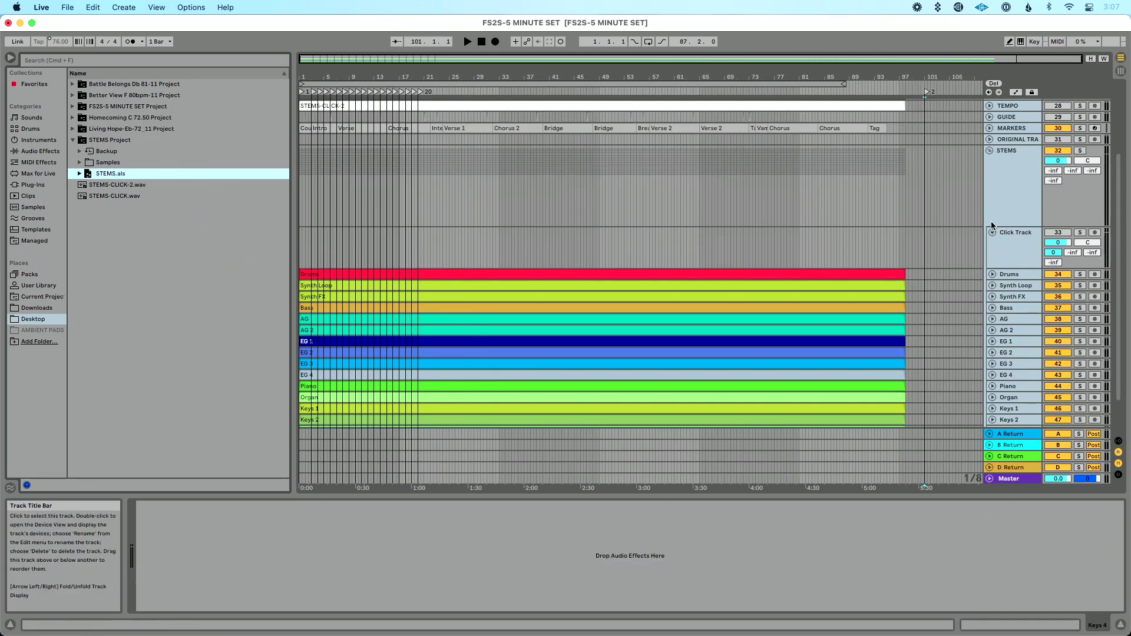
Cut the STEMS song's clips and paste them starting at bar 101
click(990, 151)
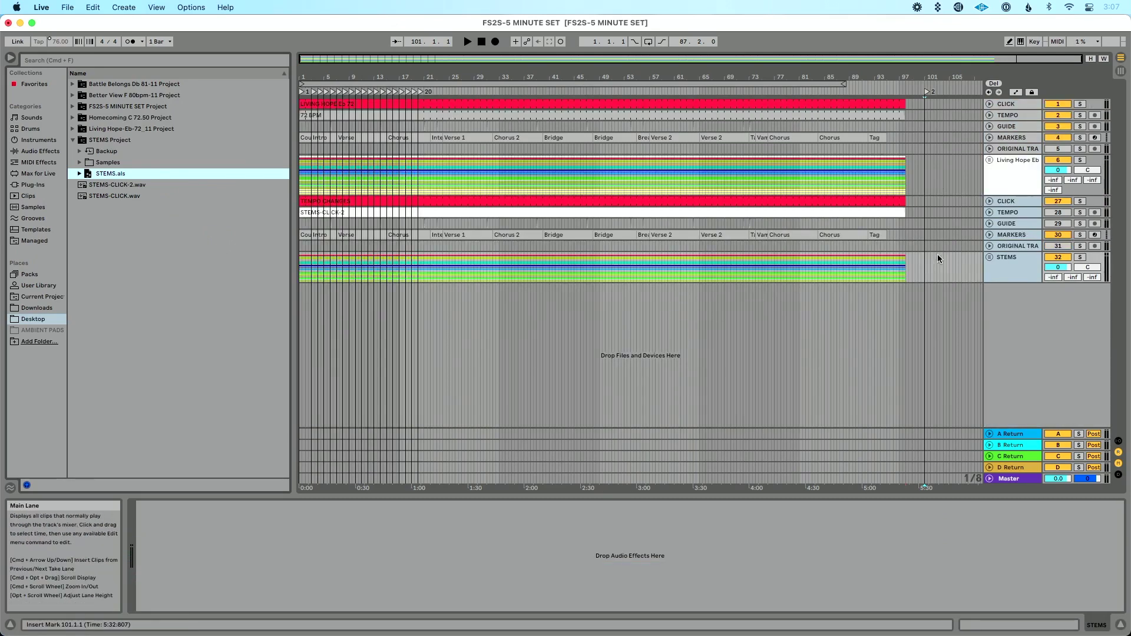
drag(932, 244, 281, 202)
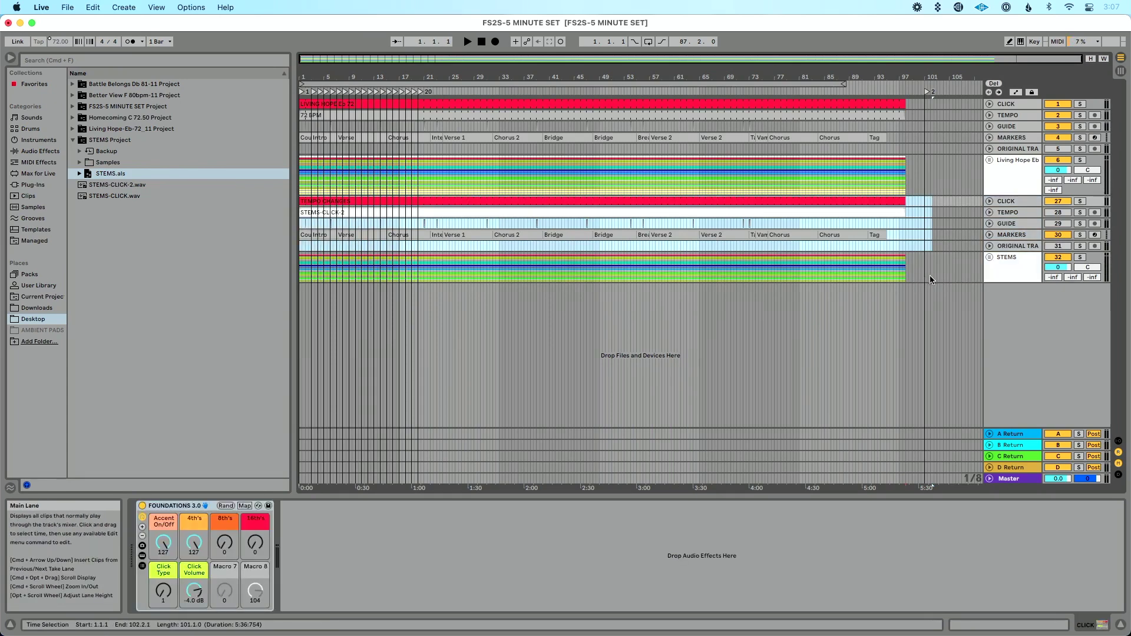
key(super+x)
key(super+v)
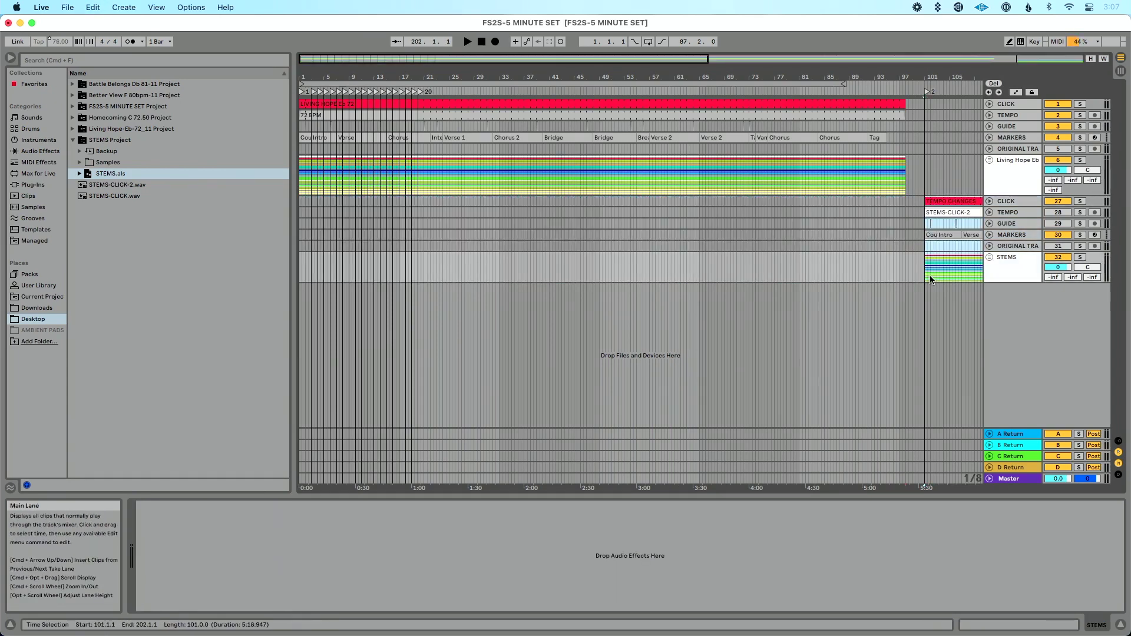
Move the STEMS click, tempo, guide and marker clips onto tracks 1–5 at bar 101
scroll(930, 274, right, 10)
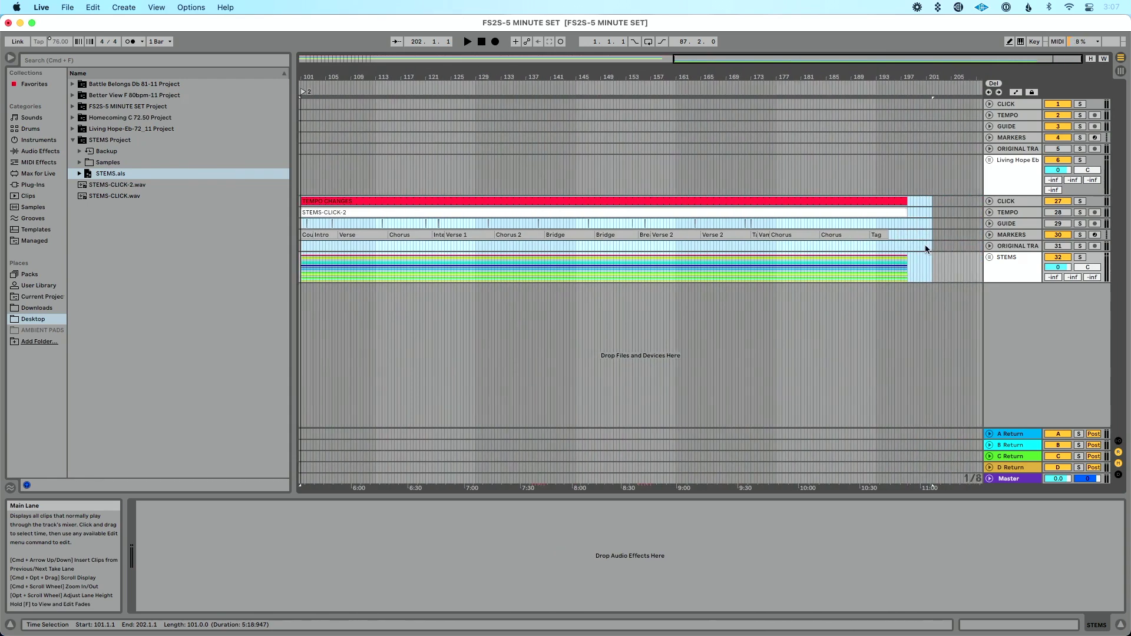
shift+click(926, 249)
scroll(568, 142, left, 3)
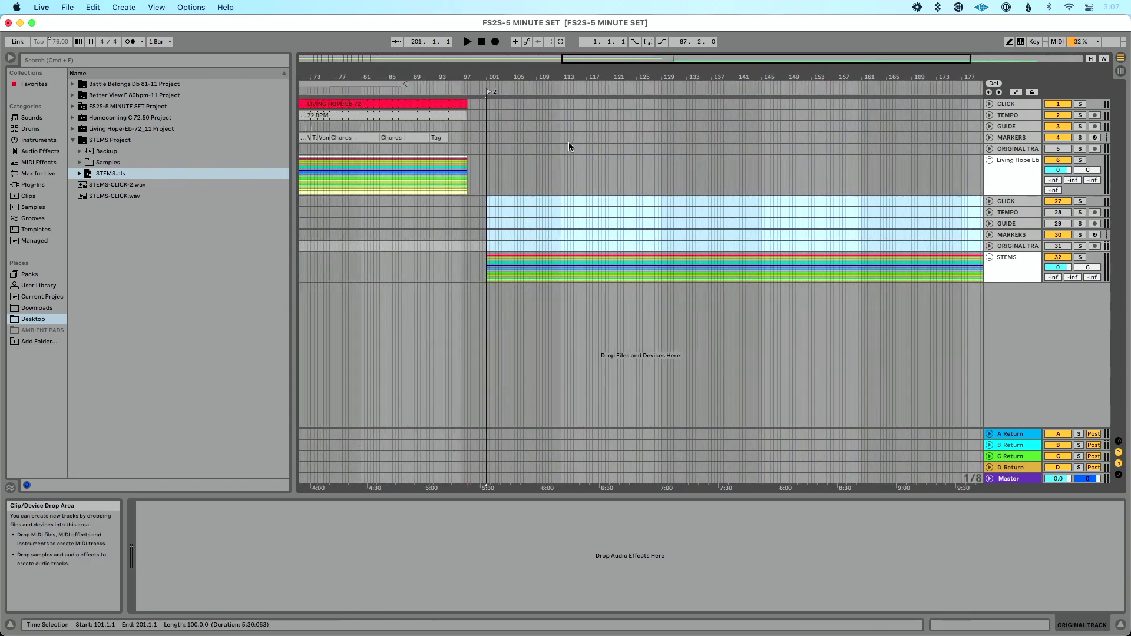
key(super+x)
click(530, 103)
key(super+v)
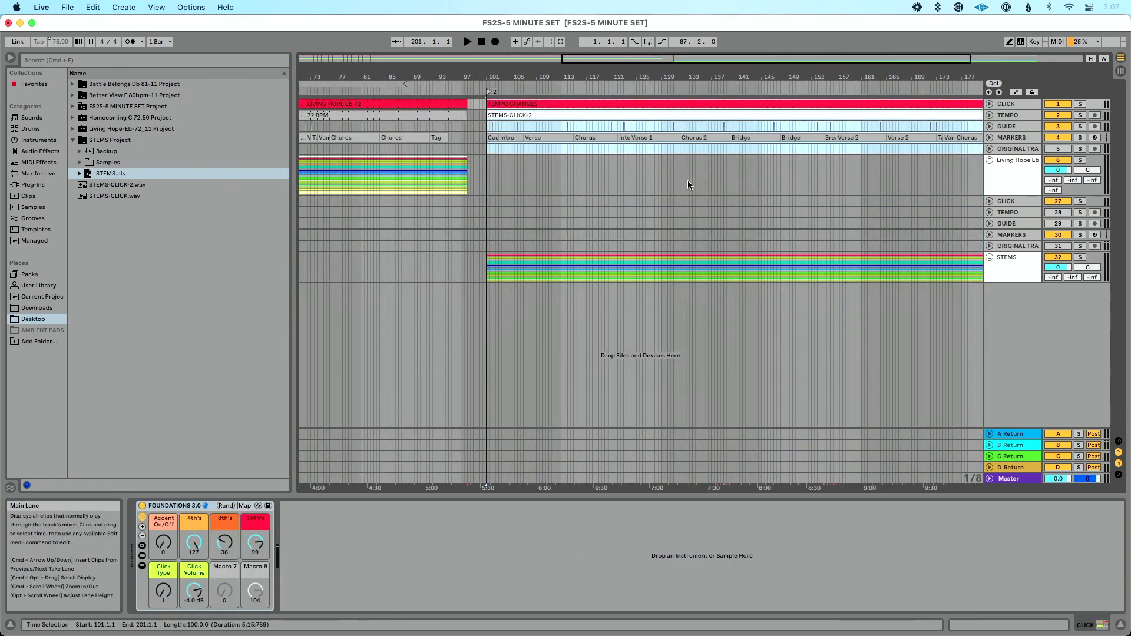
Zoom out to the whole set, bring the locator back to bar 1, and hide the browser
key(w)
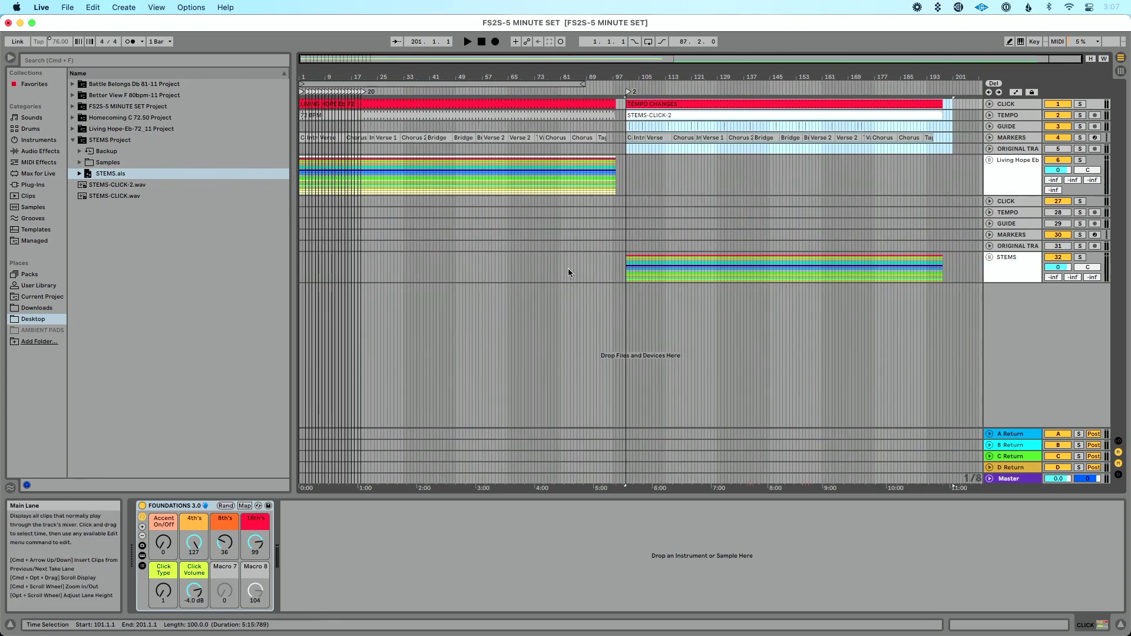
drag(366, 91, 362, 91)
key(Left)
key(Left)
key(Left)
key(Left)
key(Left)
key(Left)
key(Left)
key(Left)
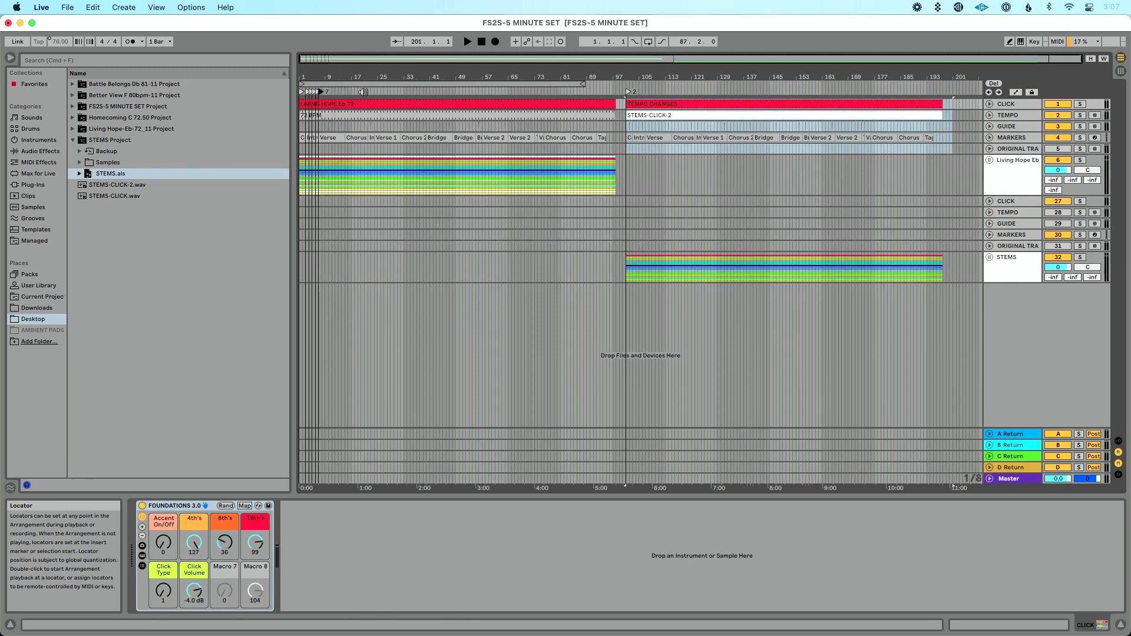
key(Left)
key(Left)
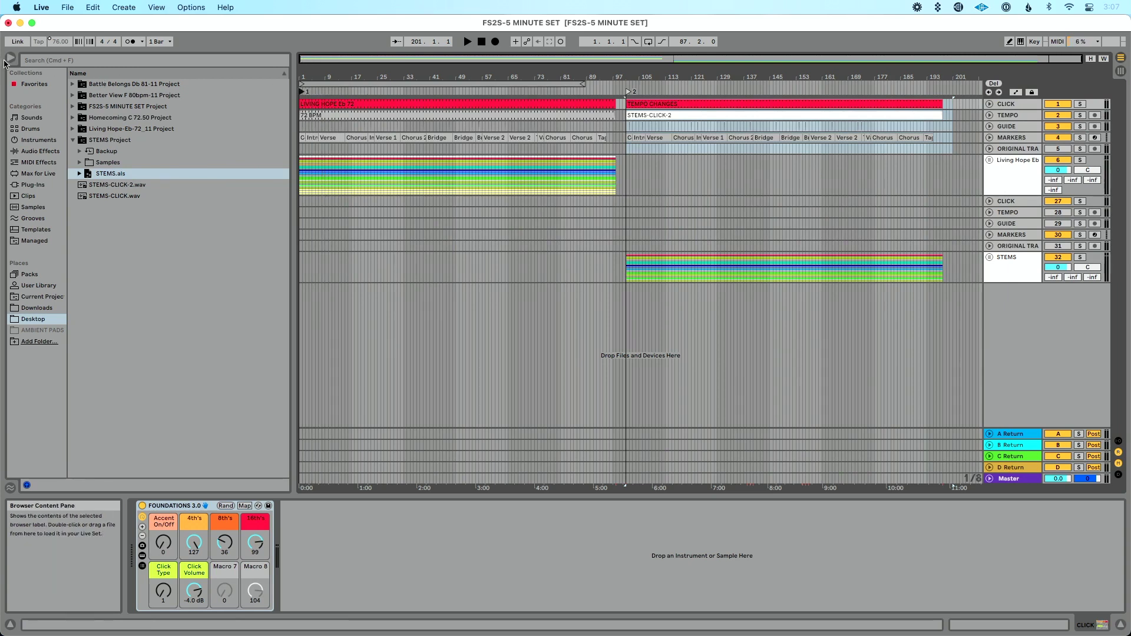
click(10, 58)
Unfold the Master track and display its Song Tempo automation envelope in automation mode
click(135, 84)
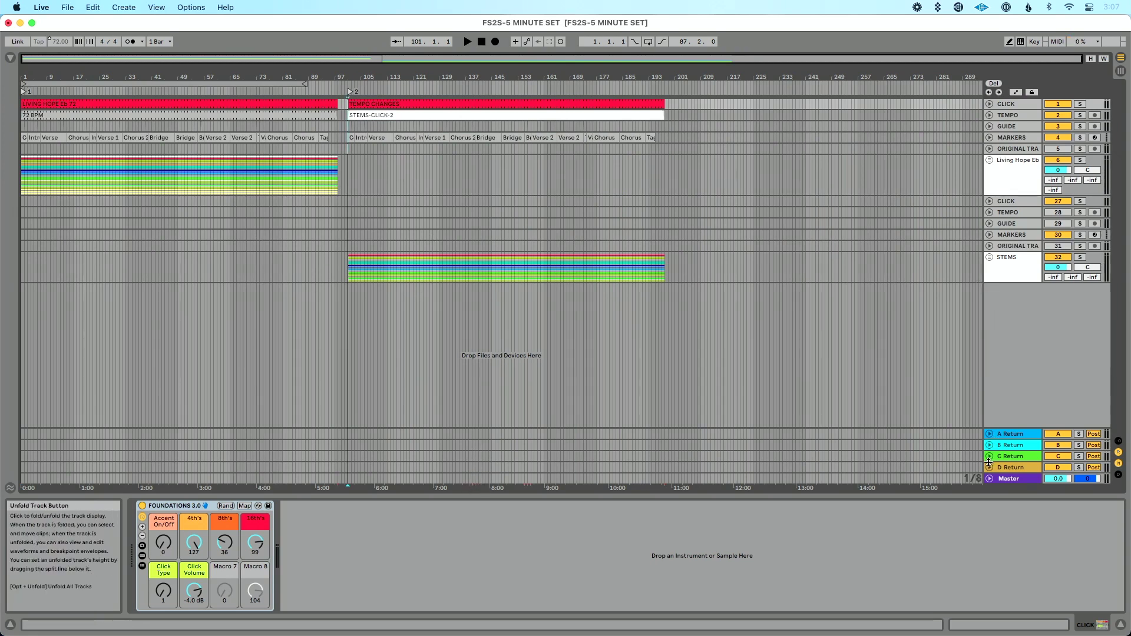
click(990, 479)
click(1016, 92)
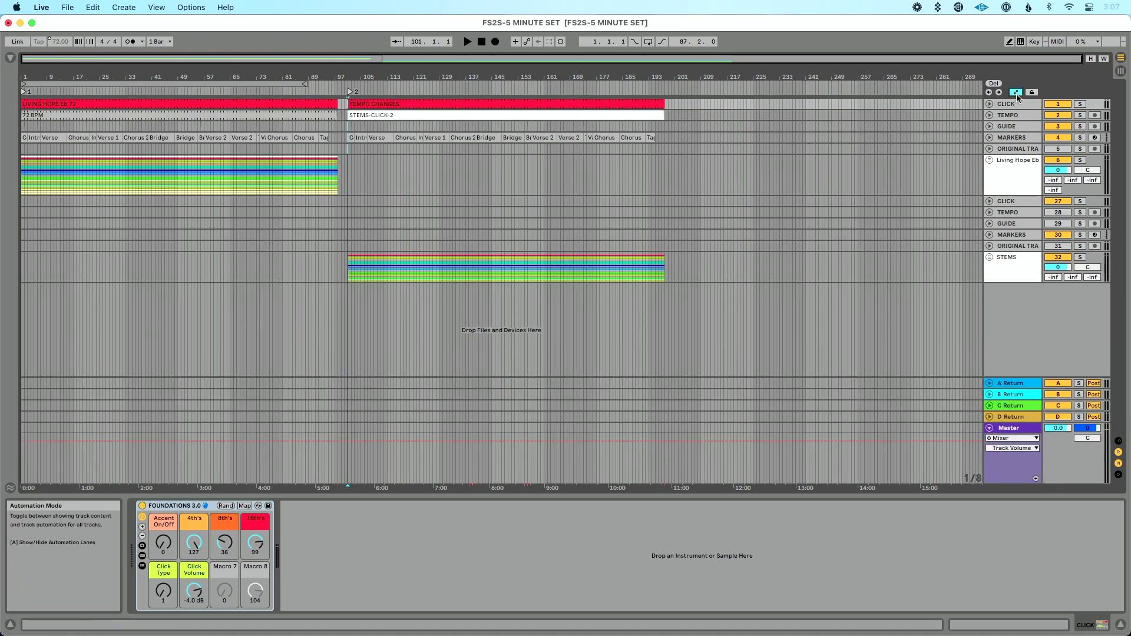
click(1025, 449)
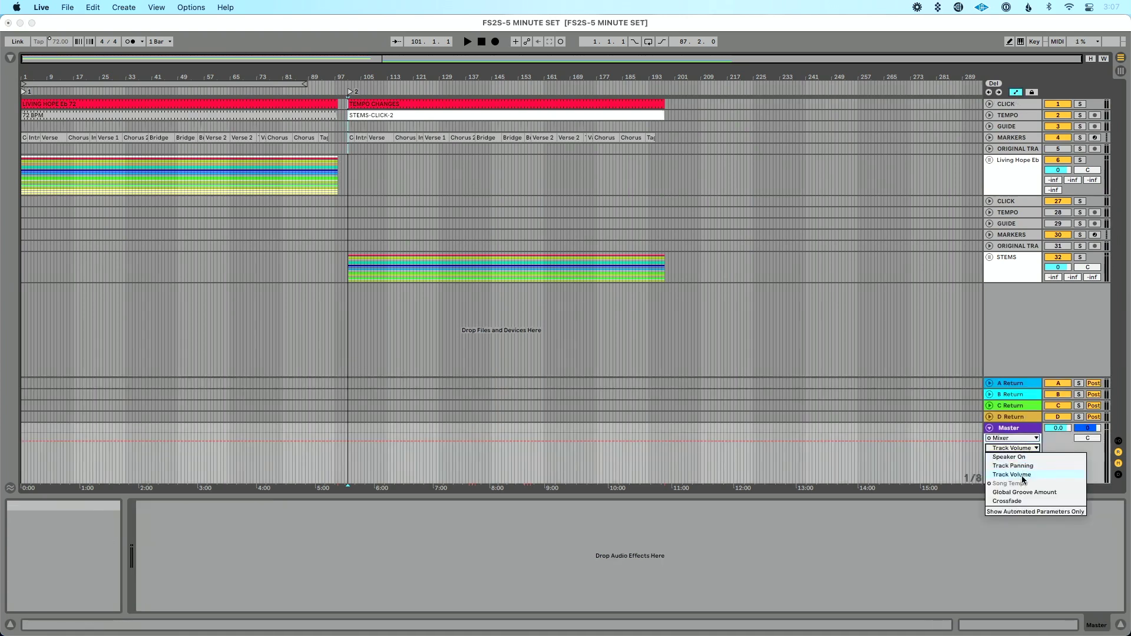
click(1010, 484)
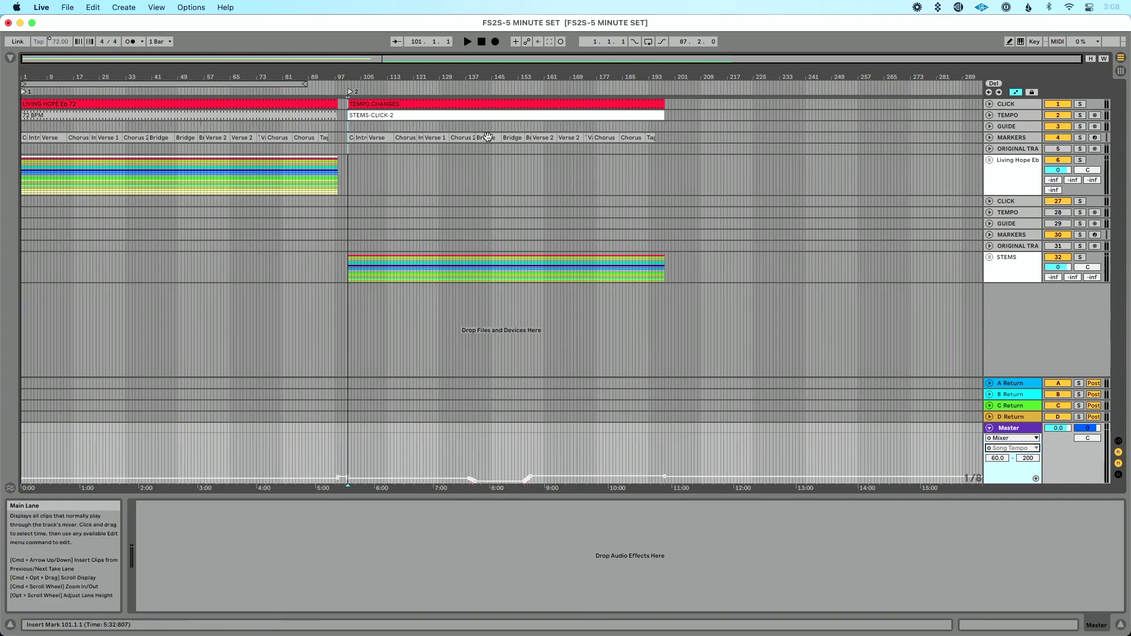
Zoom in on the STEMS bars and play from bar 137 through about bar 153
click(486, 115)
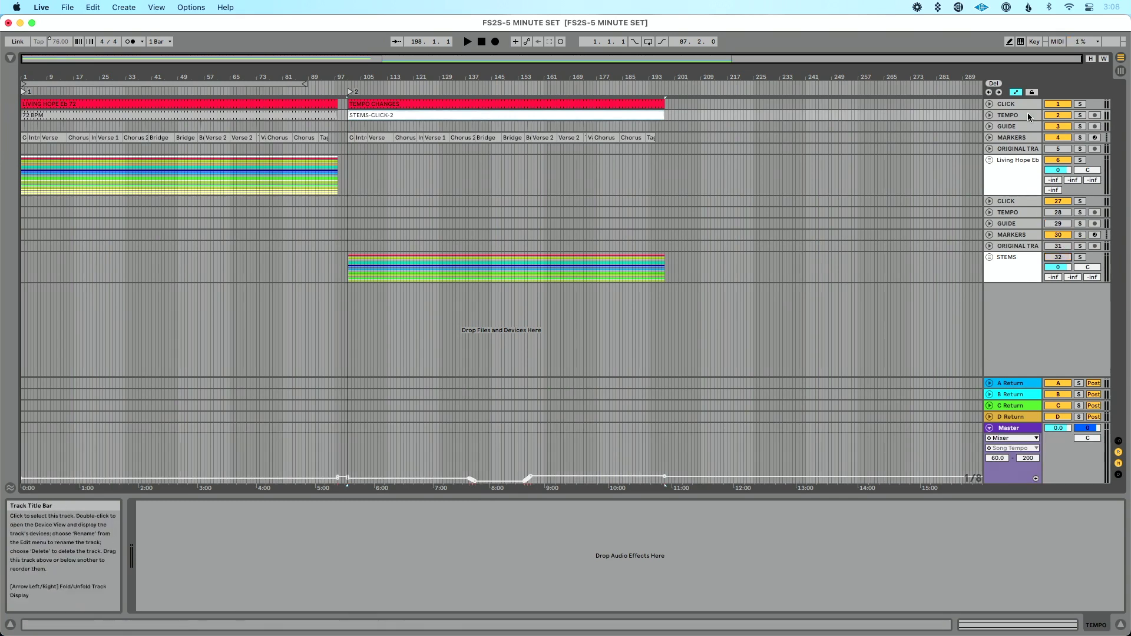
drag(472, 78, 465, 89)
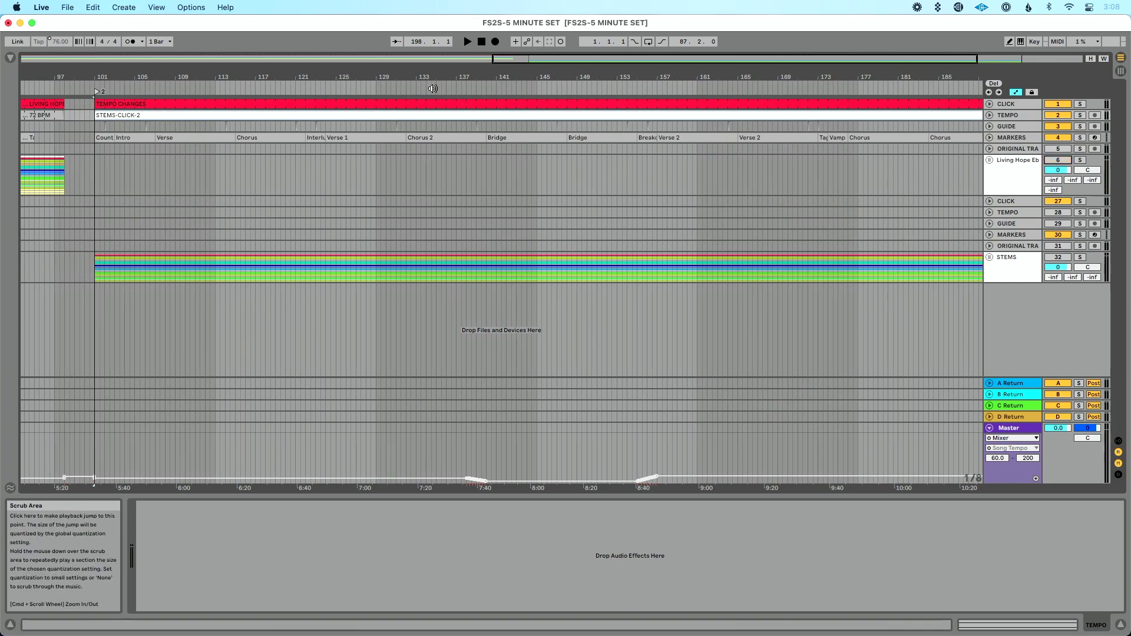
click(458, 87)
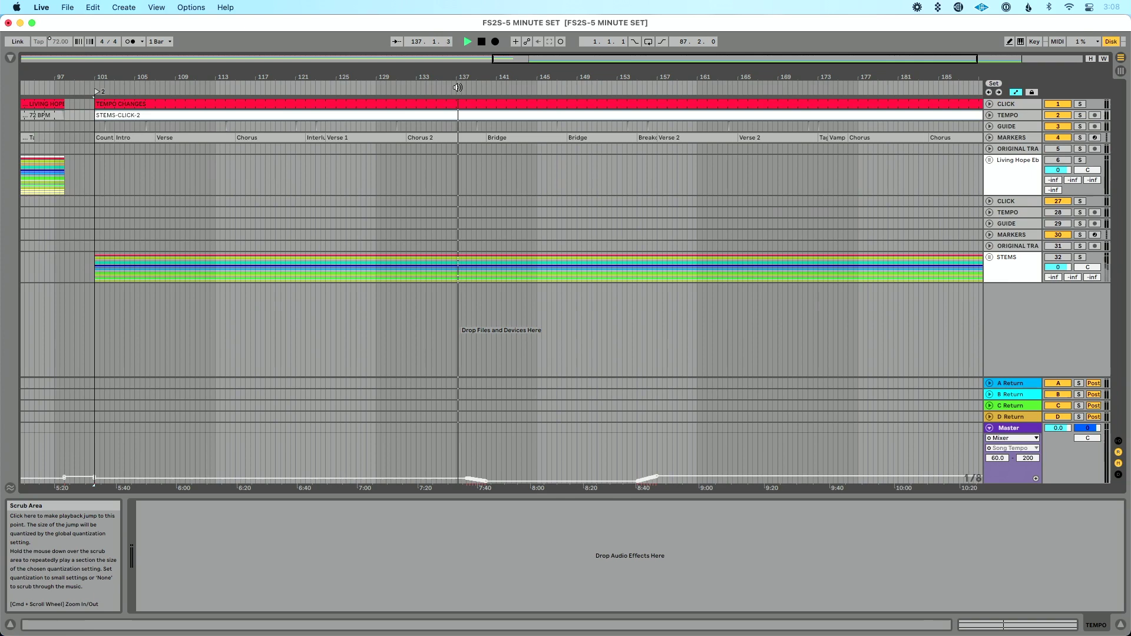
click(621, 88)
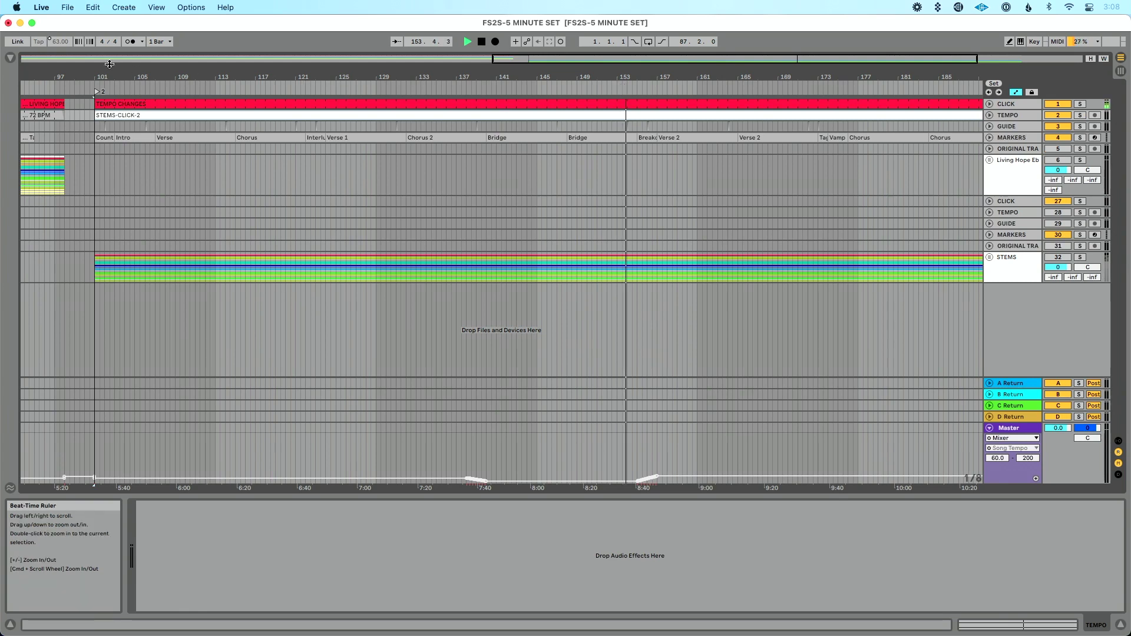